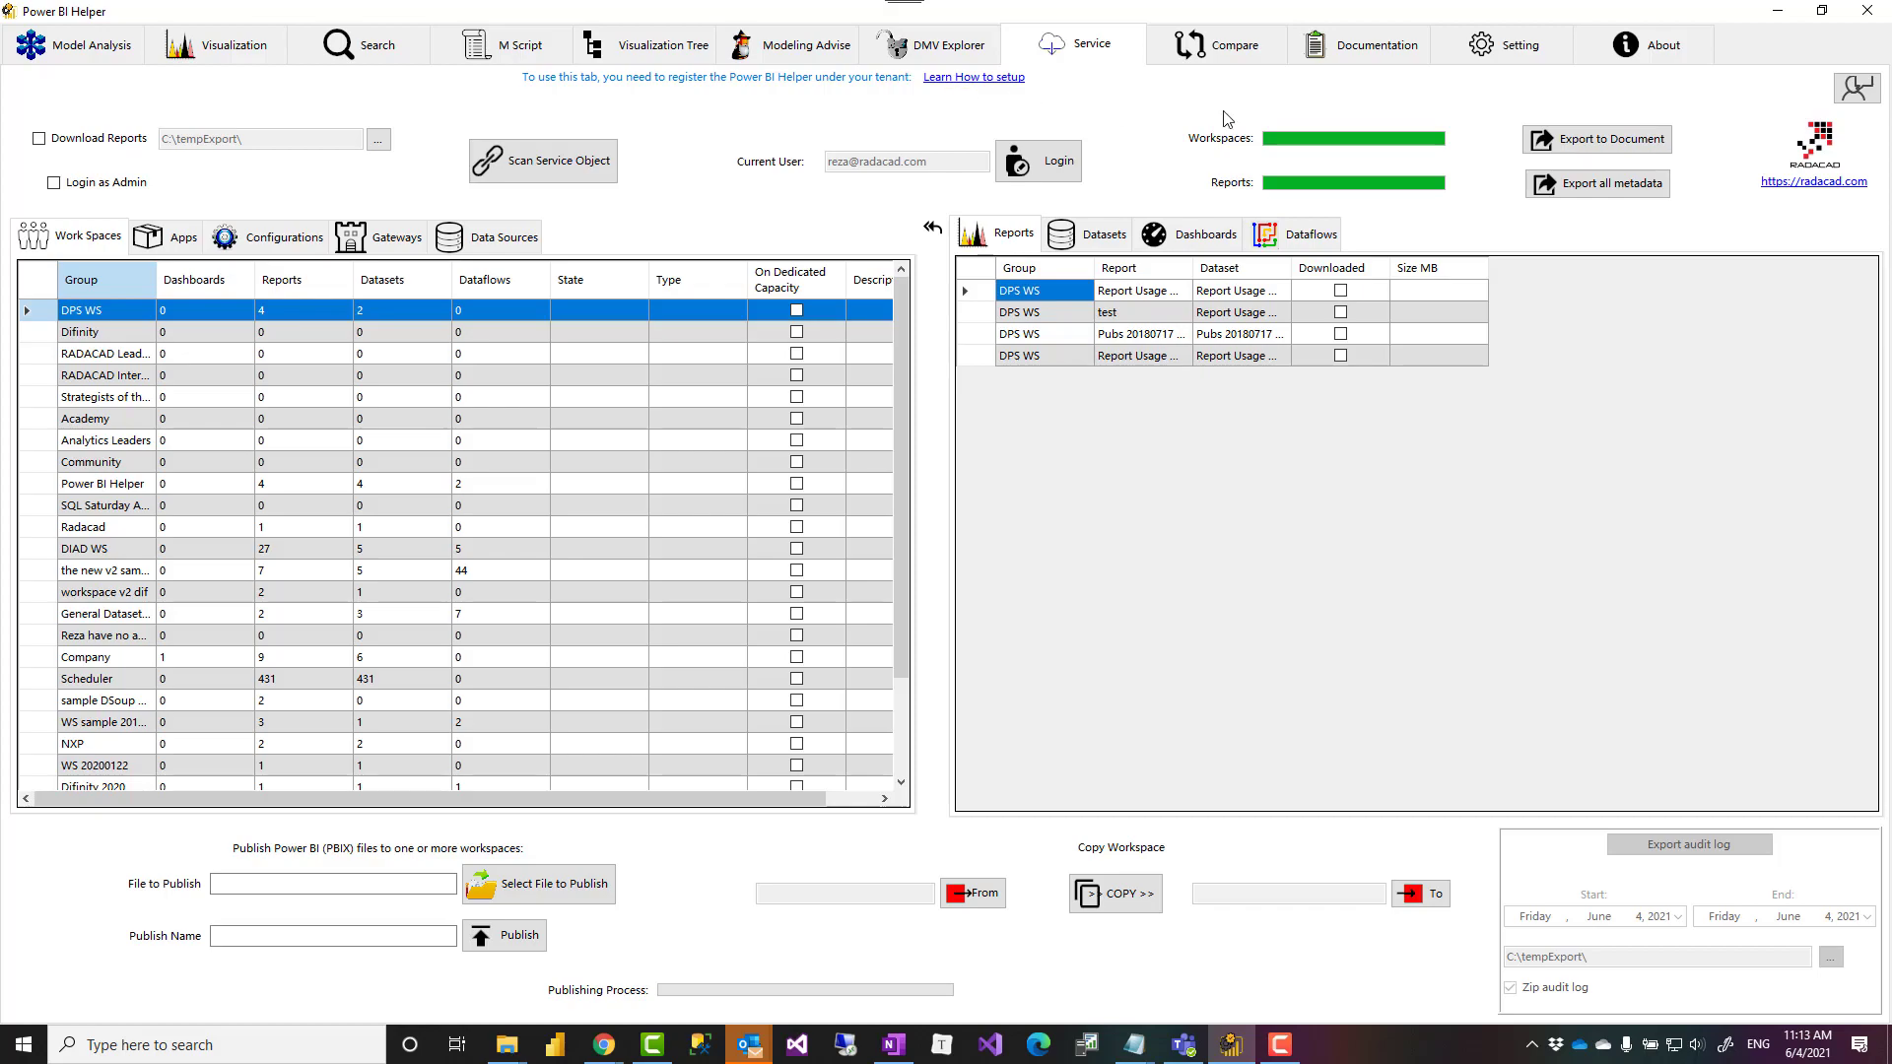
# Step: Check the C:\tempExport\ export folder in settings, then return to the Service view
pyautogui.click(1483, 66)
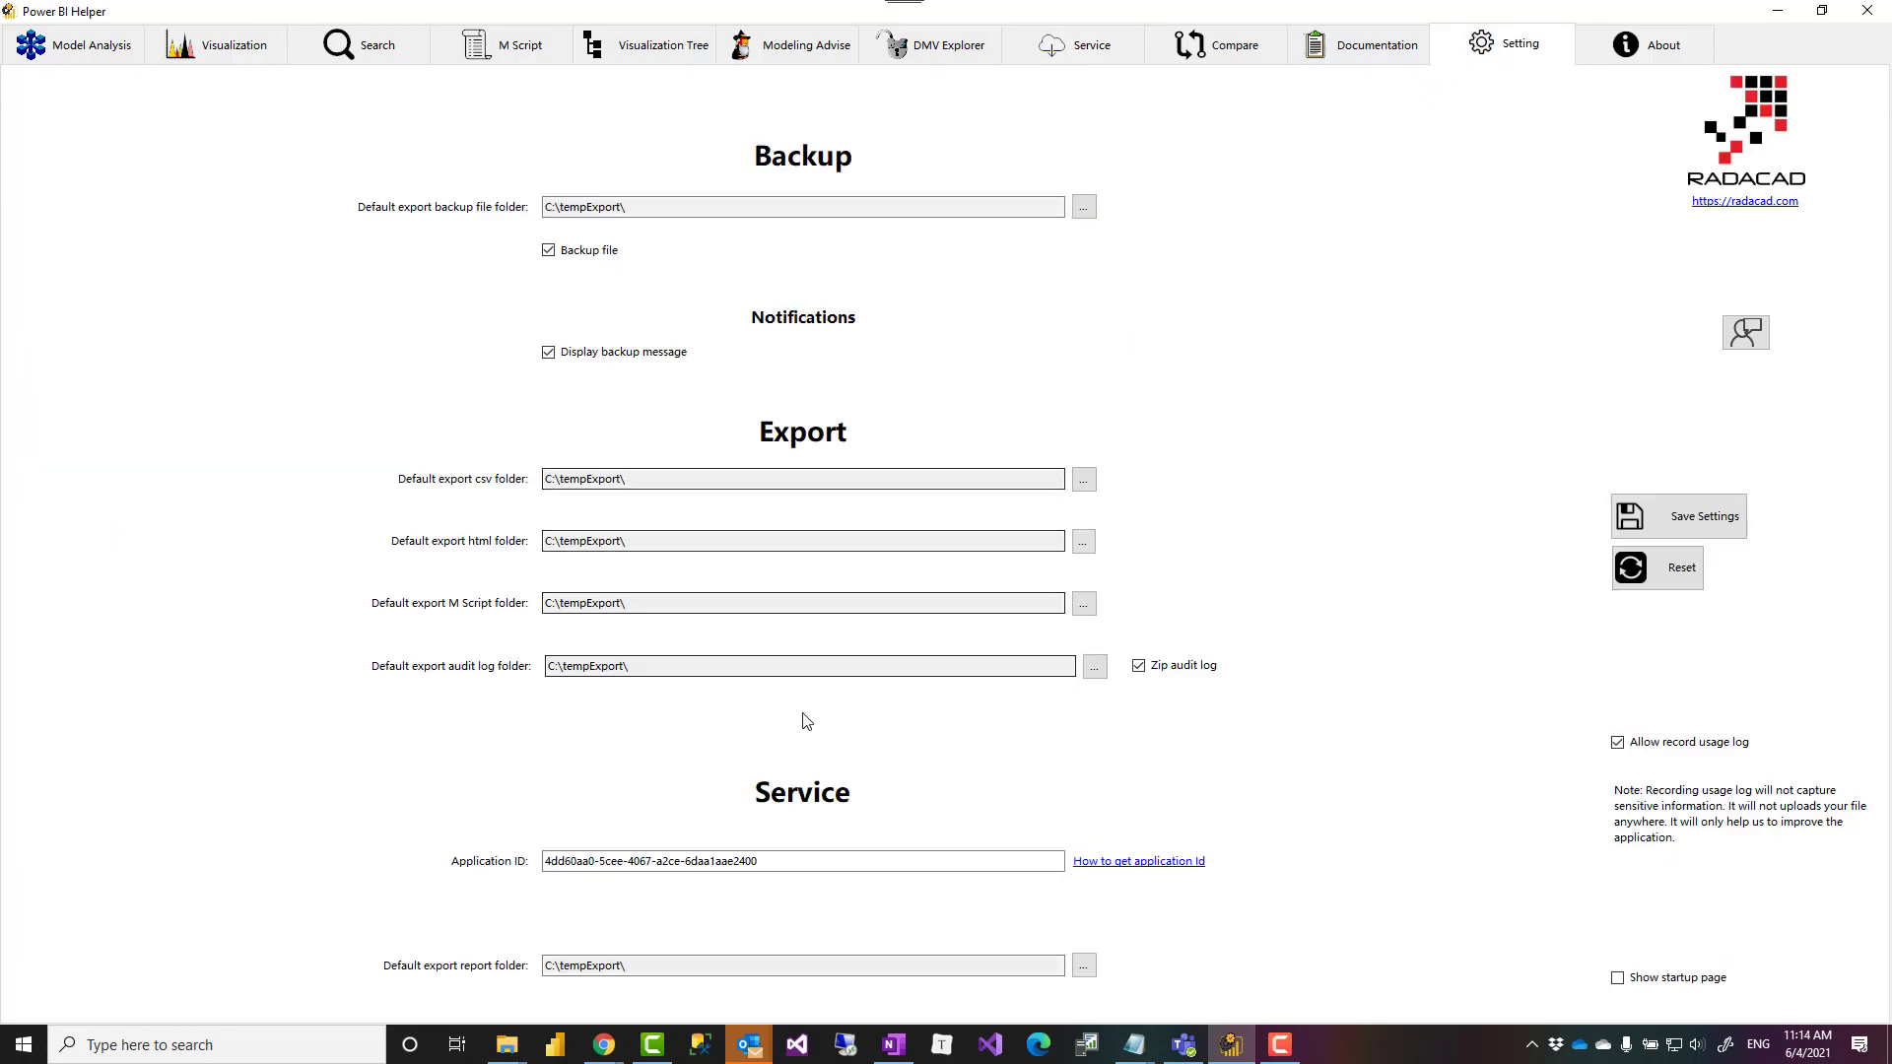
pyautogui.click(1074, 60)
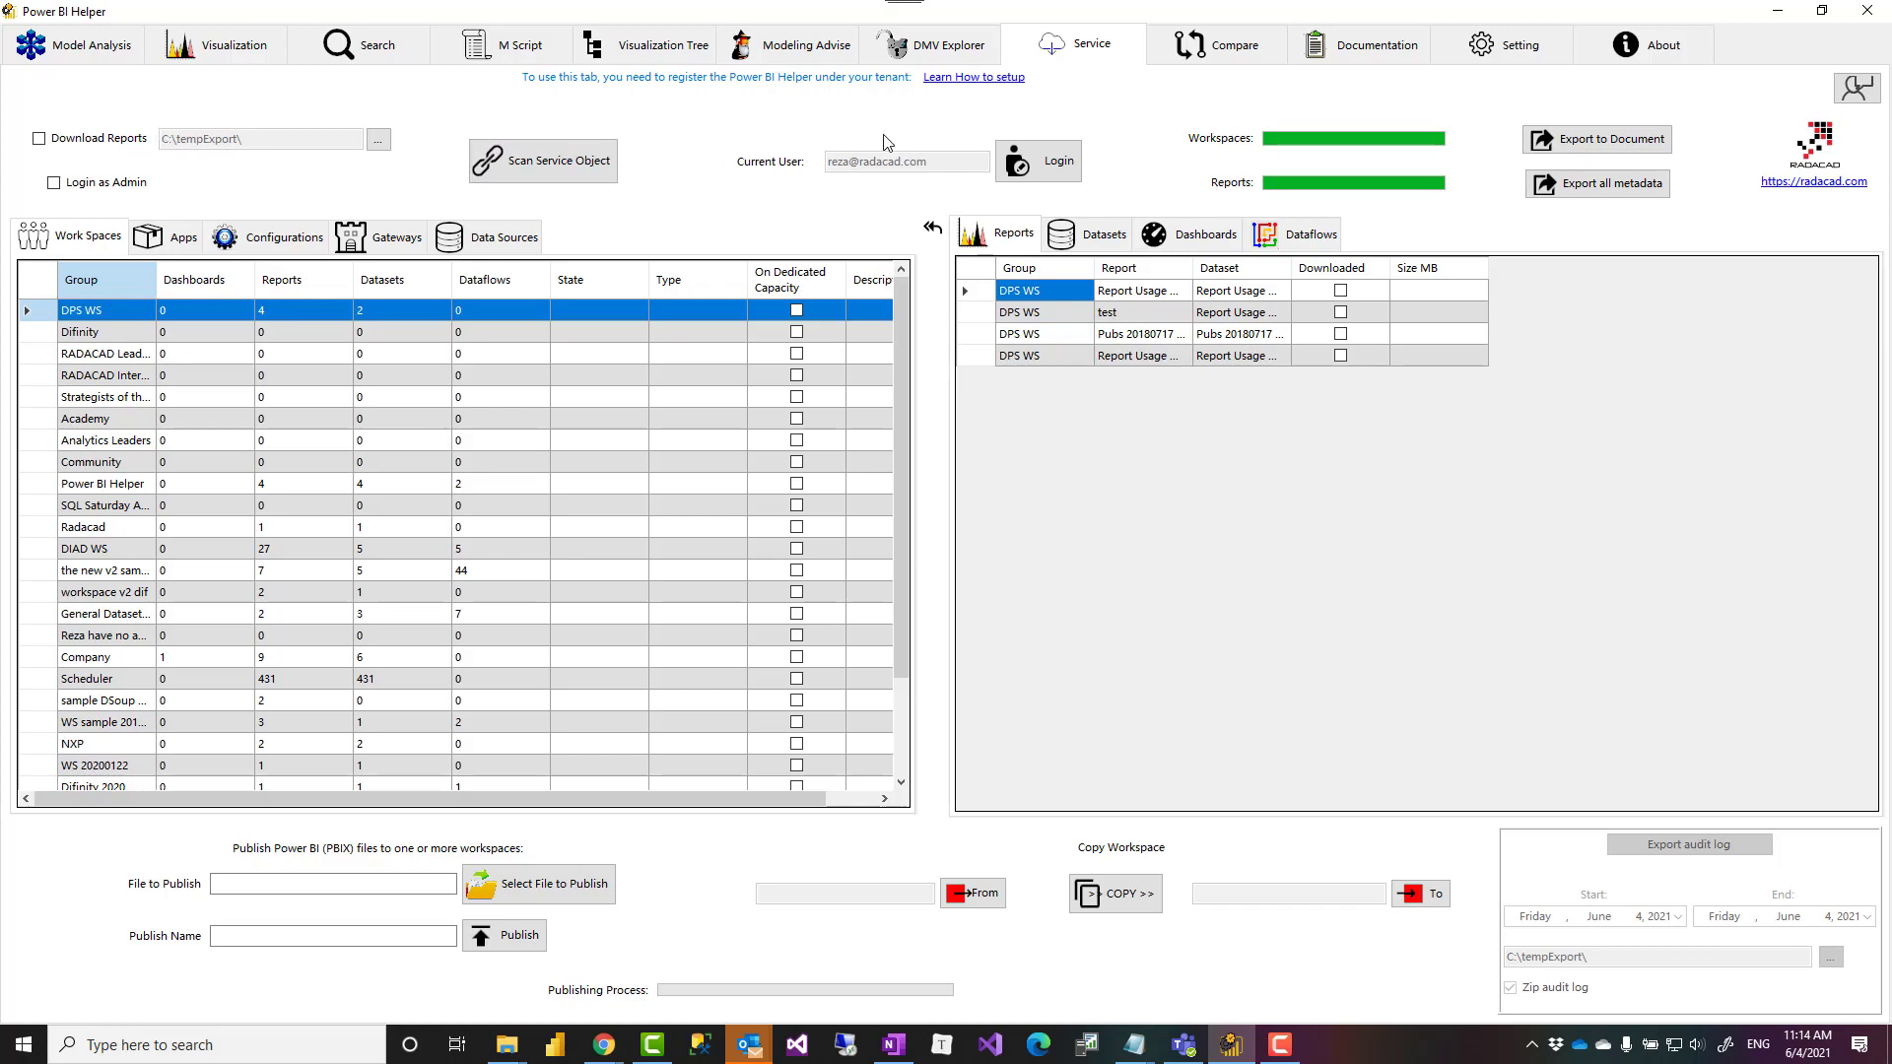
# Step: Start the Power BI service sign-in, move the account window aside, and close it without choosing an account
pyautogui.click(1046, 180)
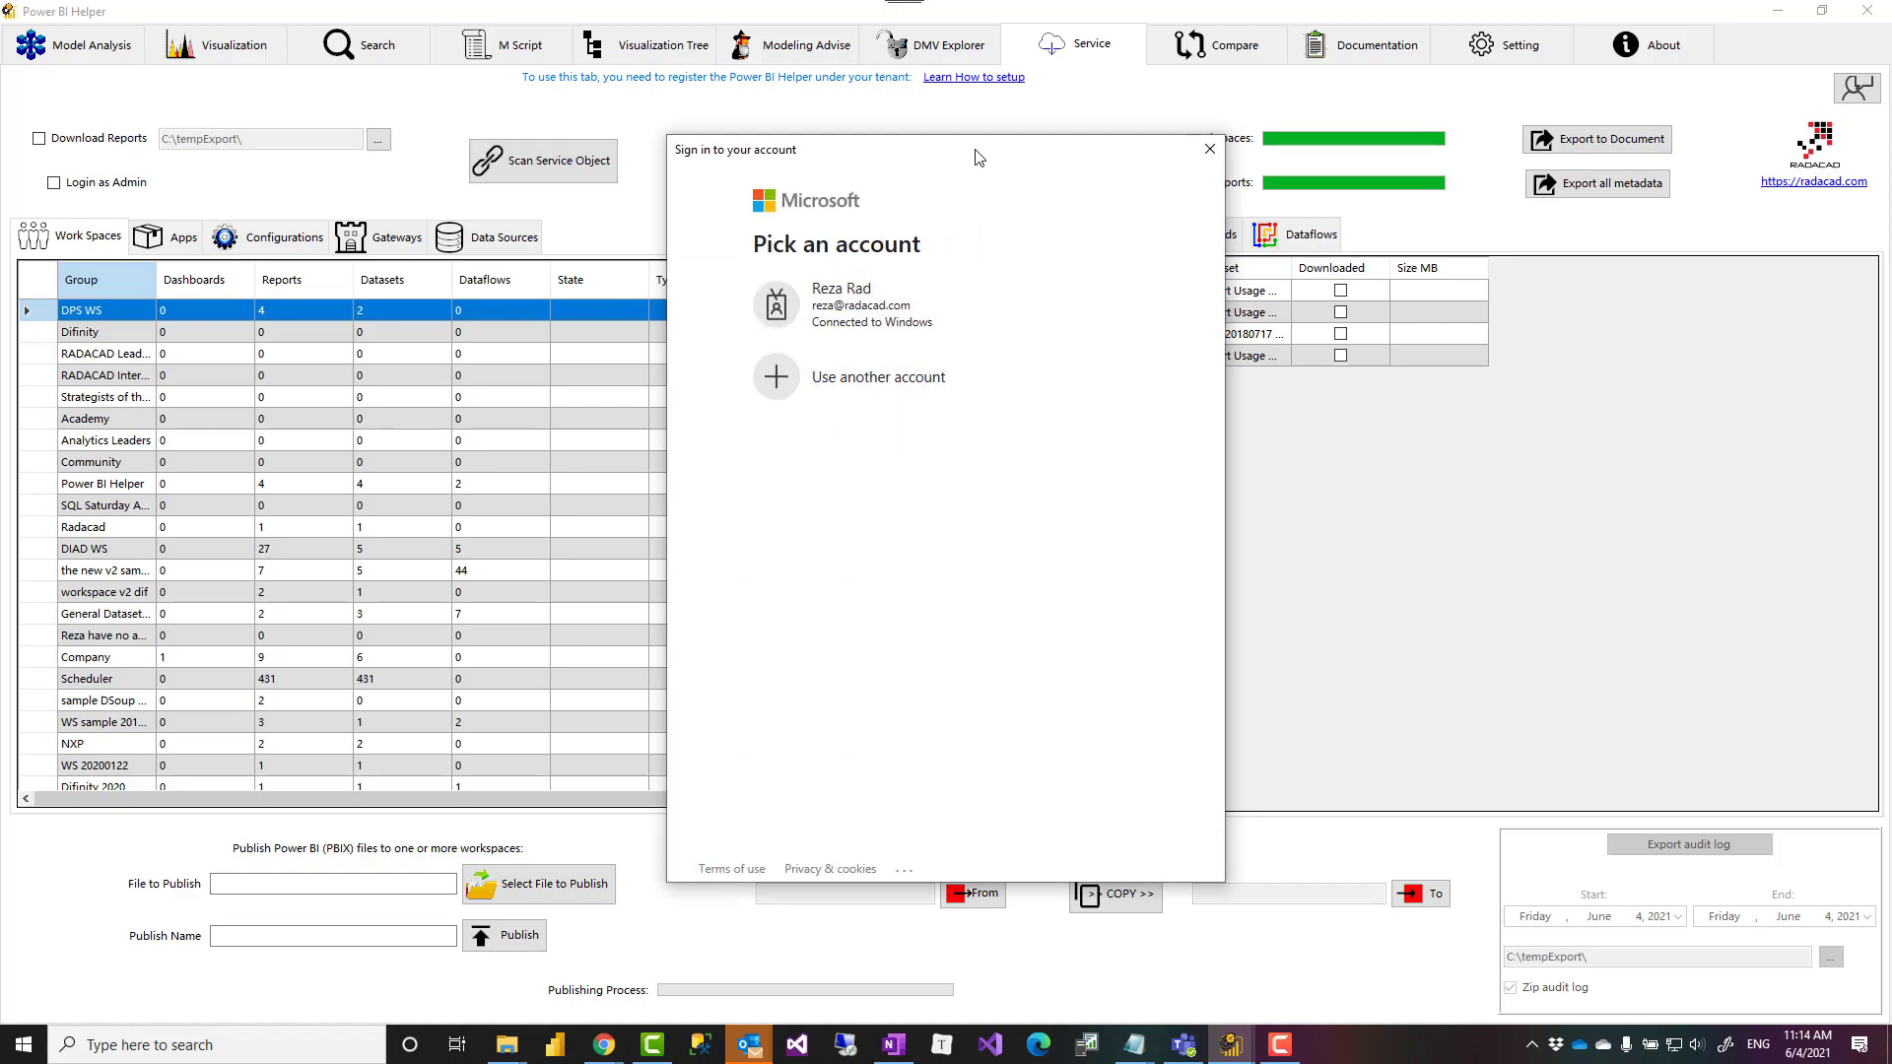
pyautogui.moveTo(973, 154); pyautogui.dragTo(1084, 215)
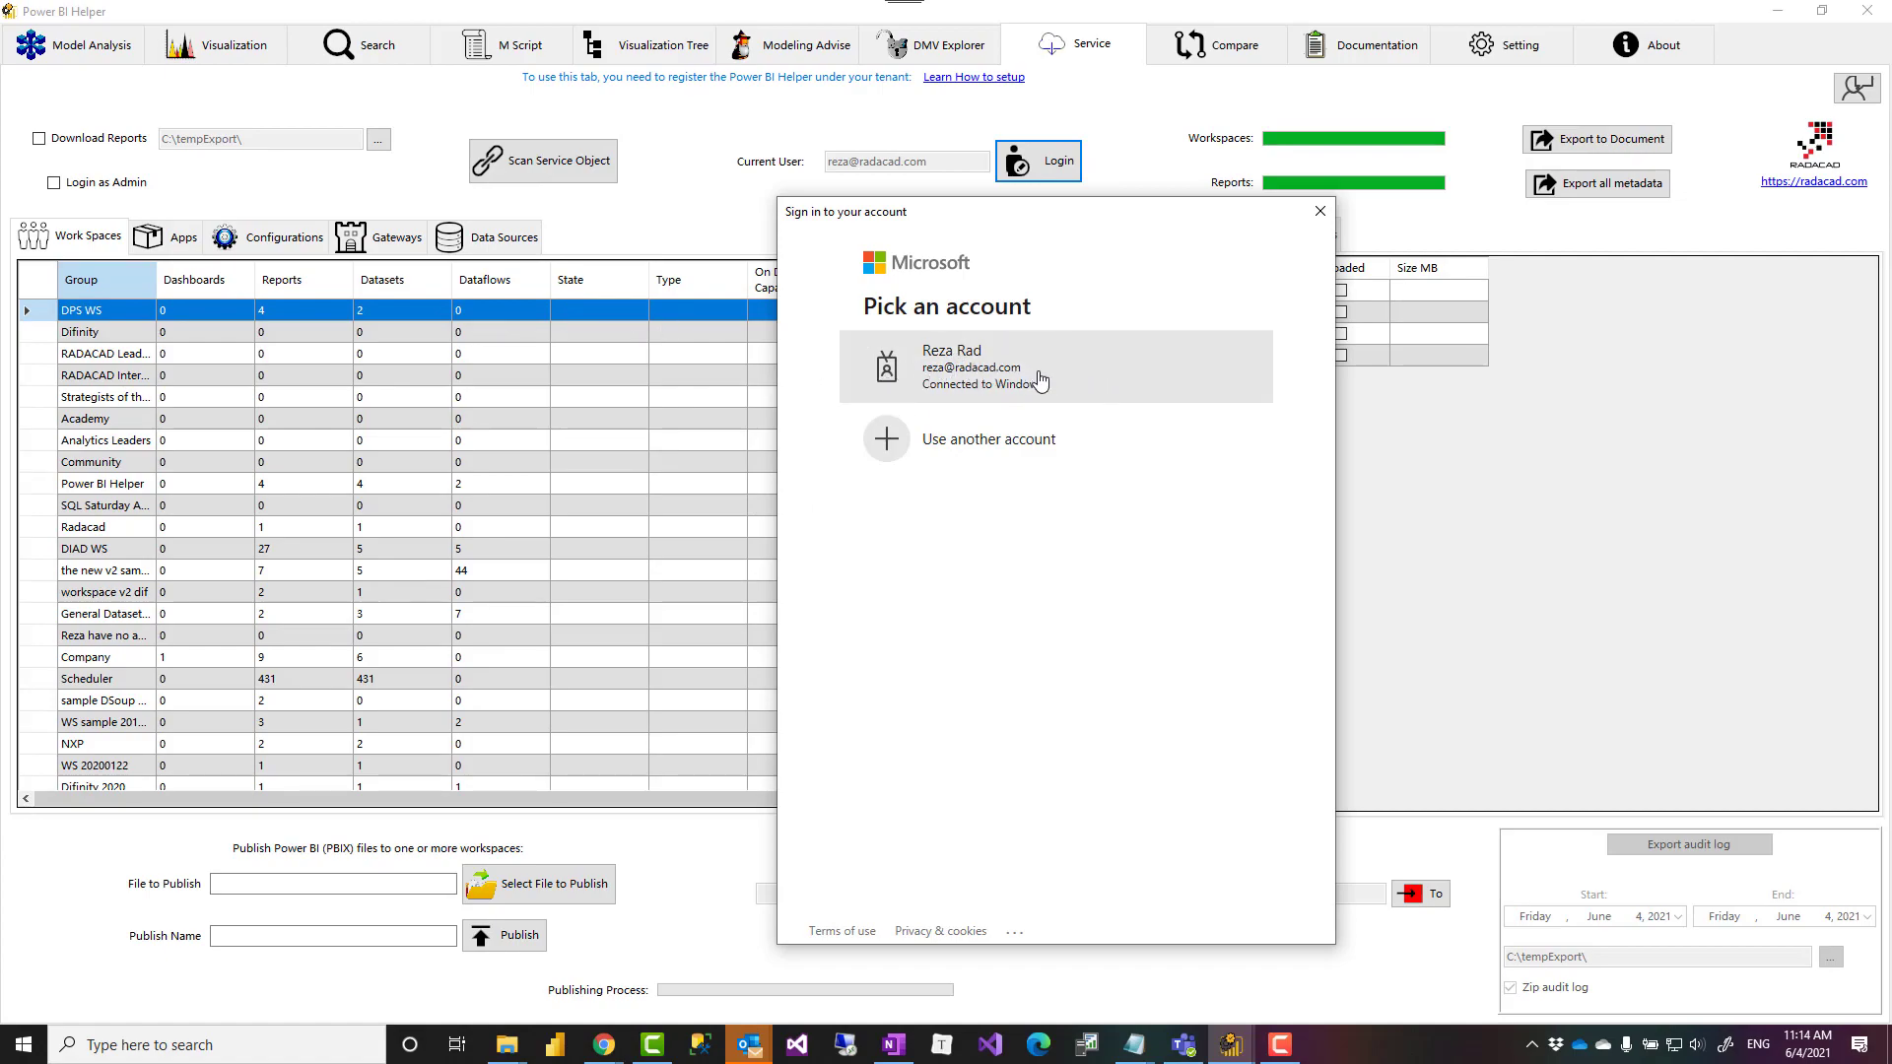
pyautogui.click(1321, 212)
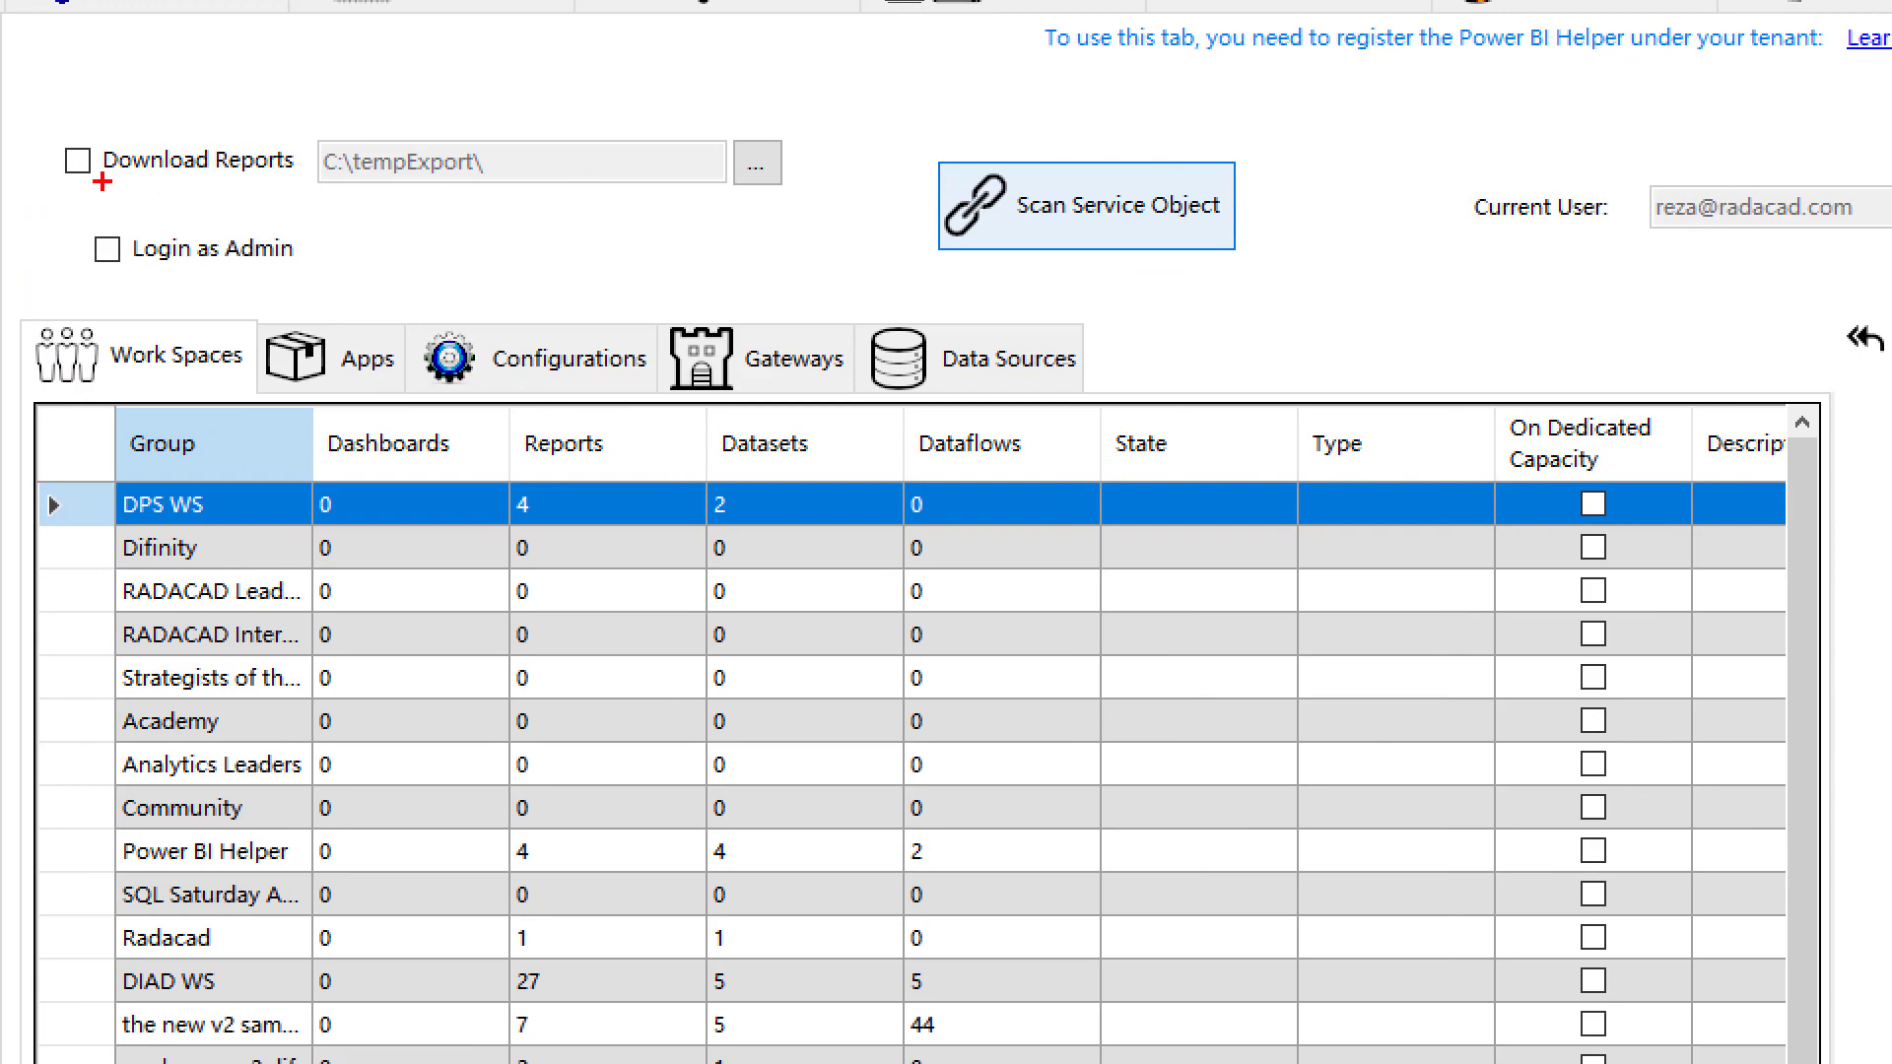
pyautogui.moveTo(40, 125)
pyautogui.mouseDown()
pyautogui.moveTo(170, 170)
pyautogui.moveTo(836, 202)
pyautogui.mouseUp()
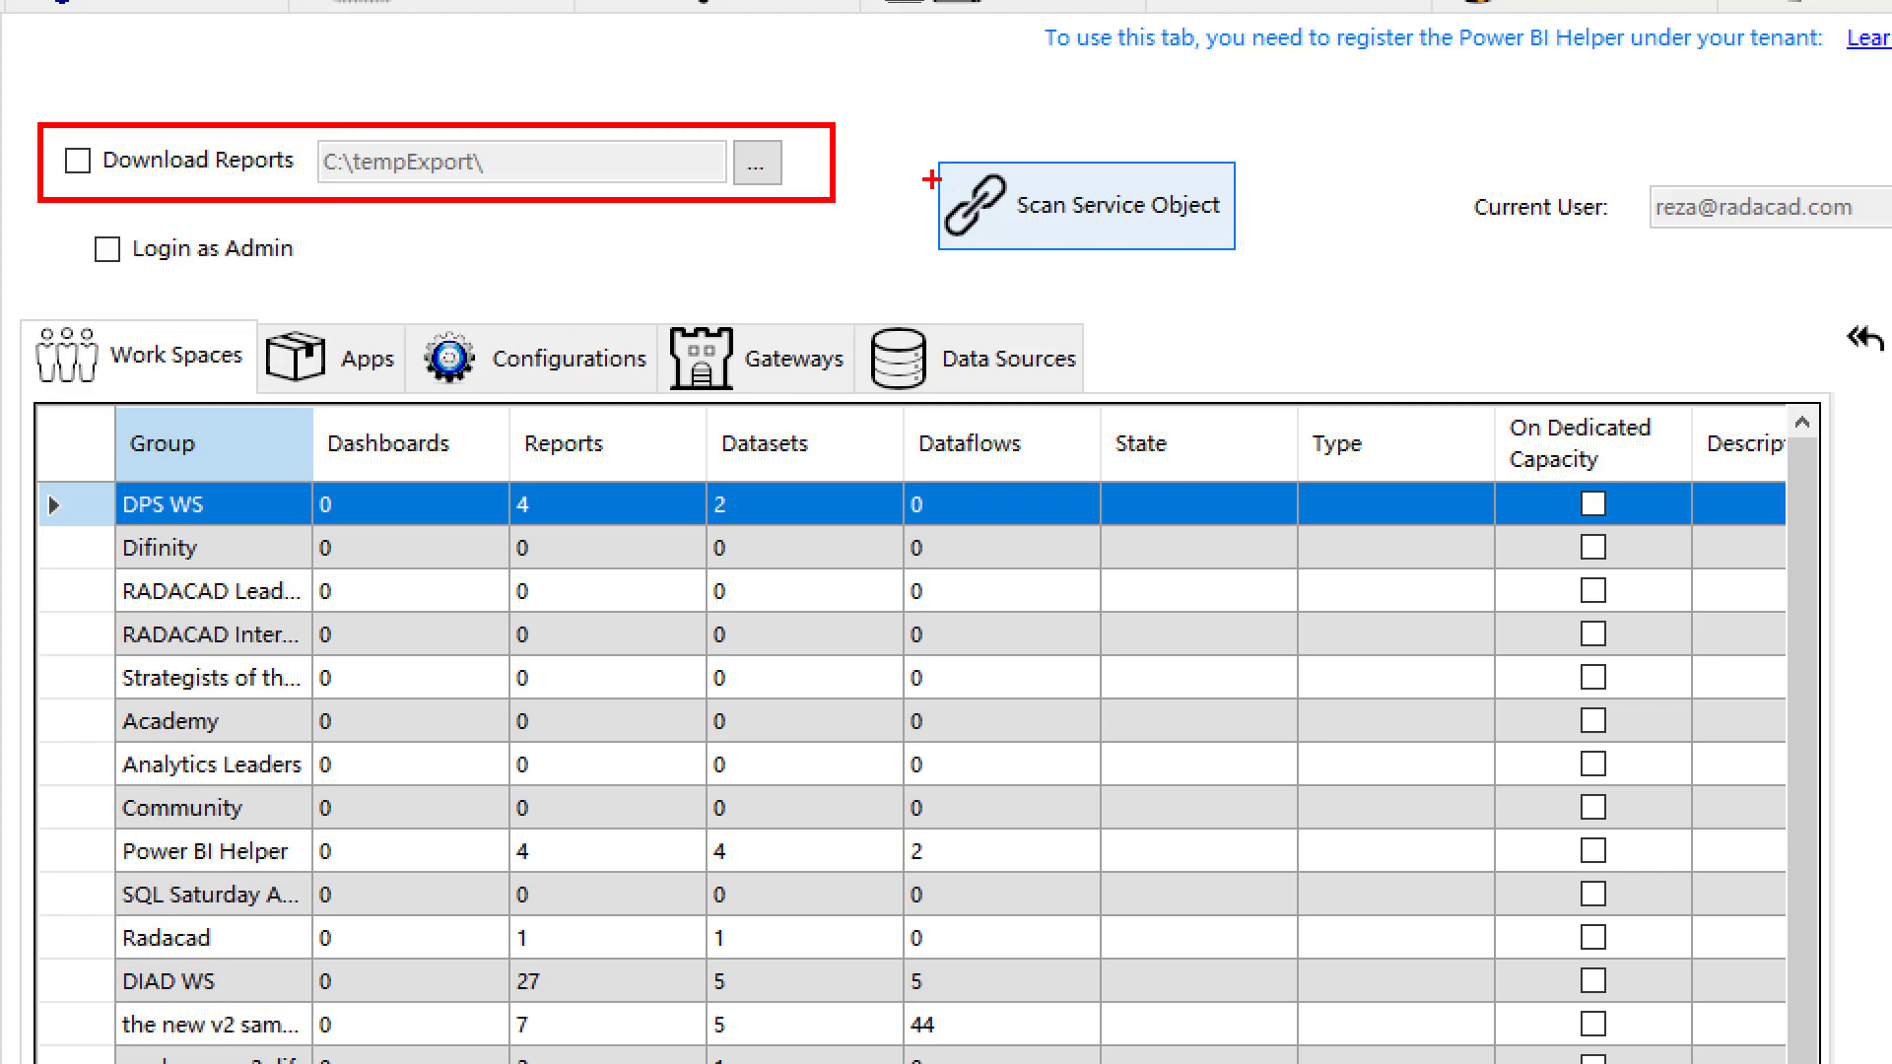
pyautogui.moveTo(924, 146)
pyautogui.mouseDown()
pyautogui.moveTo(1293, 262)
pyautogui.moveTo(1251, 260)
pyautogui.mouseUp()
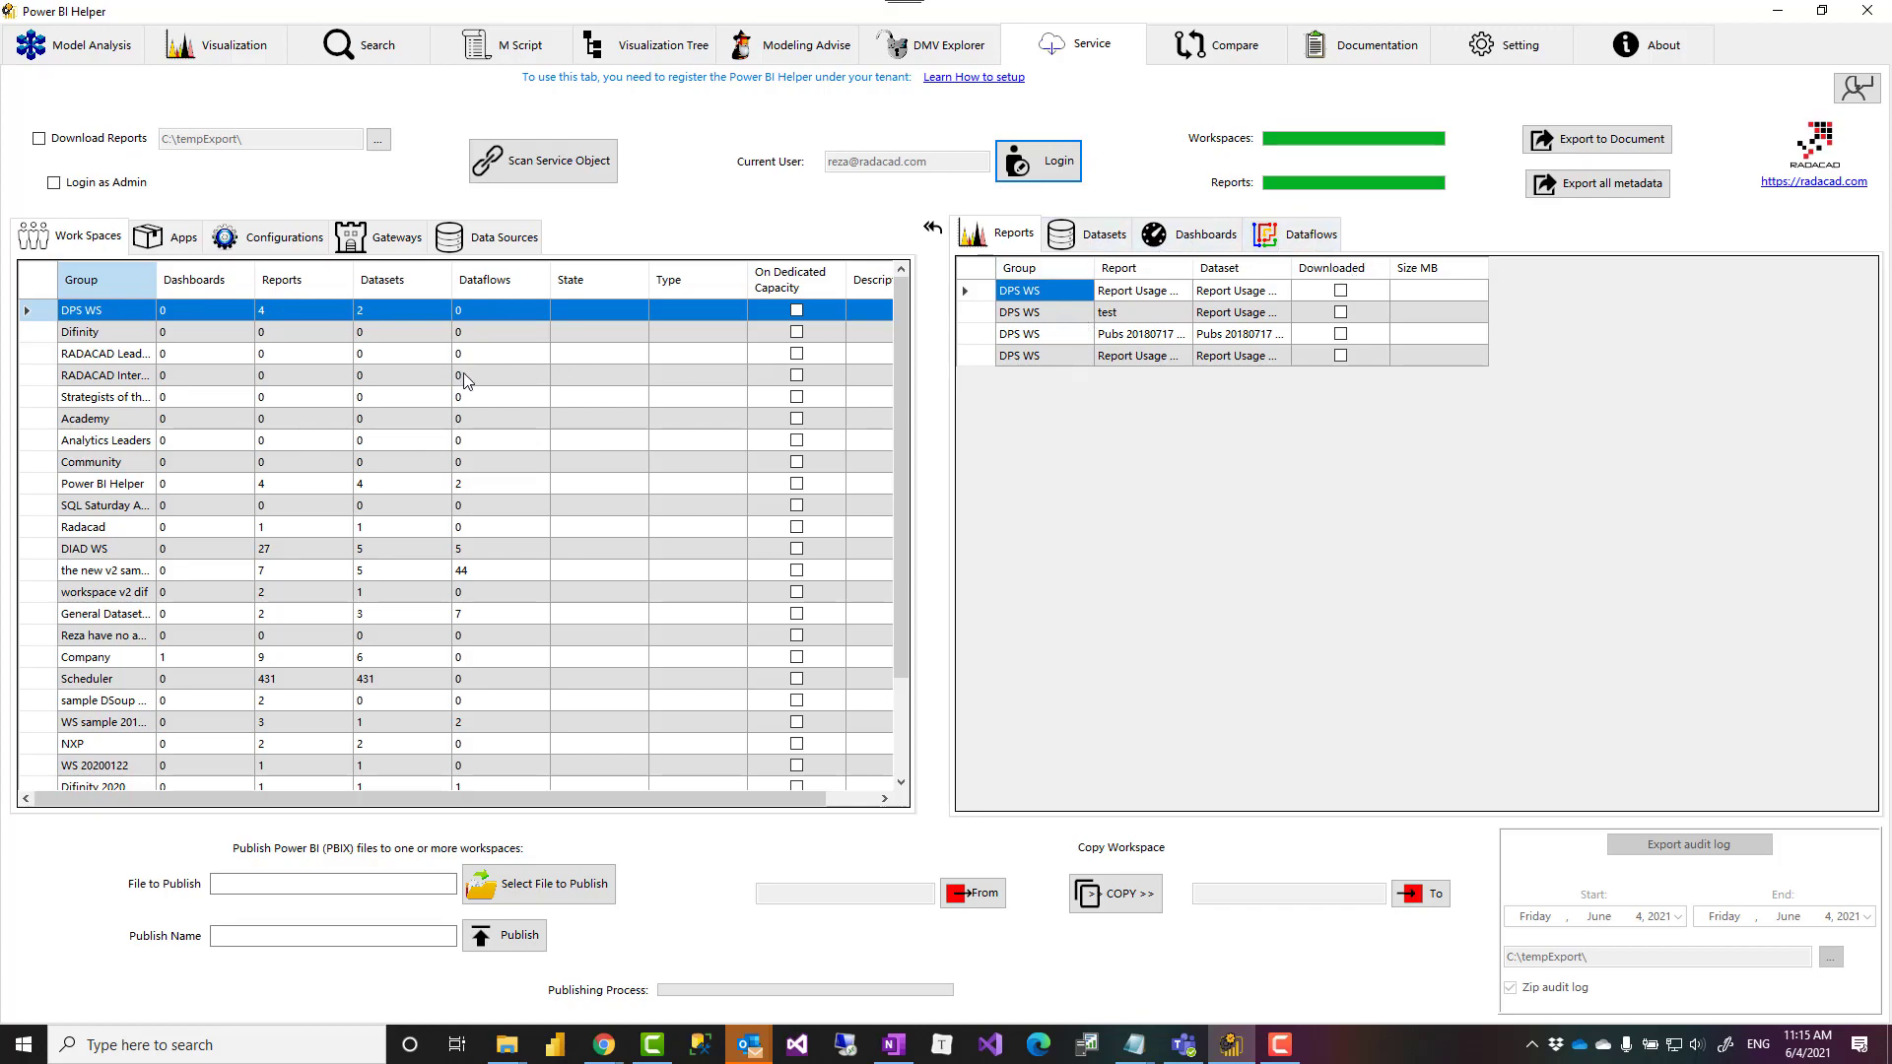
# Step: Browse the scanned apps, configuration settings, gateways and data sources, then return to the workspaces list
pyautogui.click(90, 245)
pyautogui.click(175, 239)
pyautogui.click(276, 239)
pyautogui.click(389, 239)
pyautogui.click(502, 247)
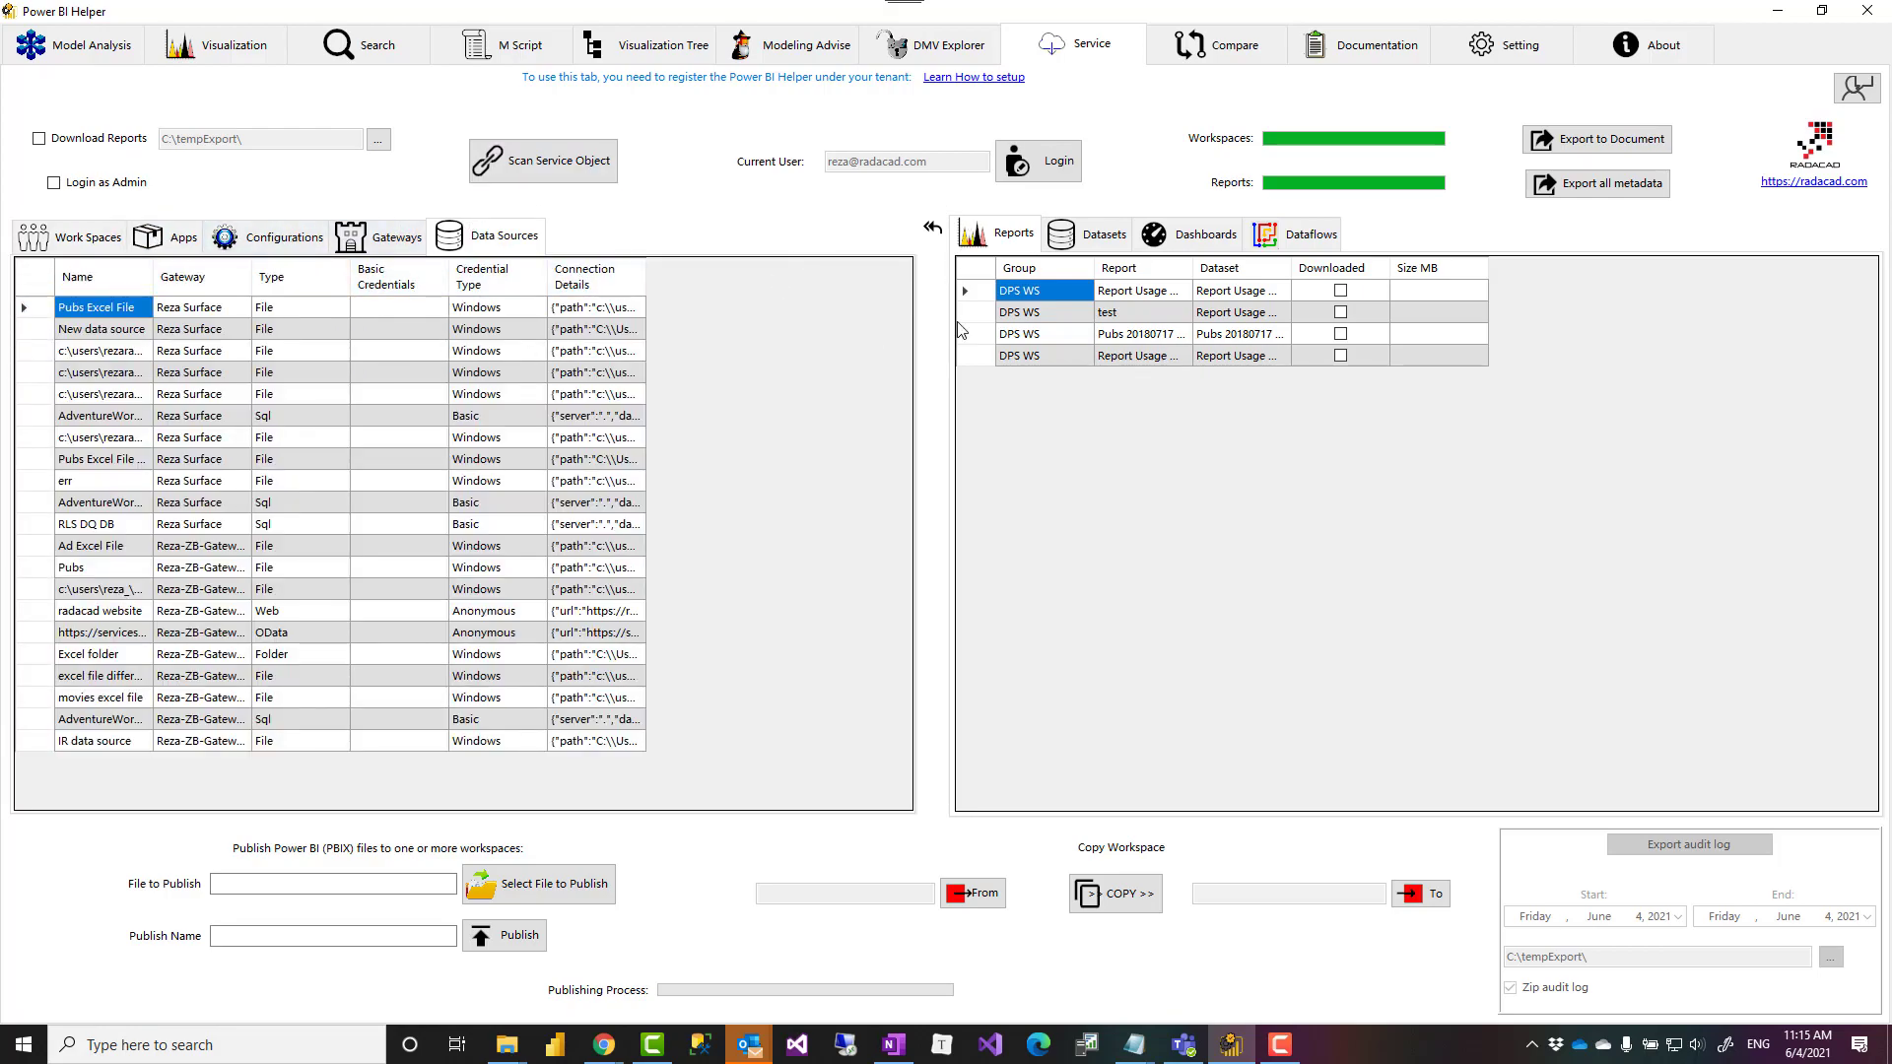
pyautogui.click(87, 238)
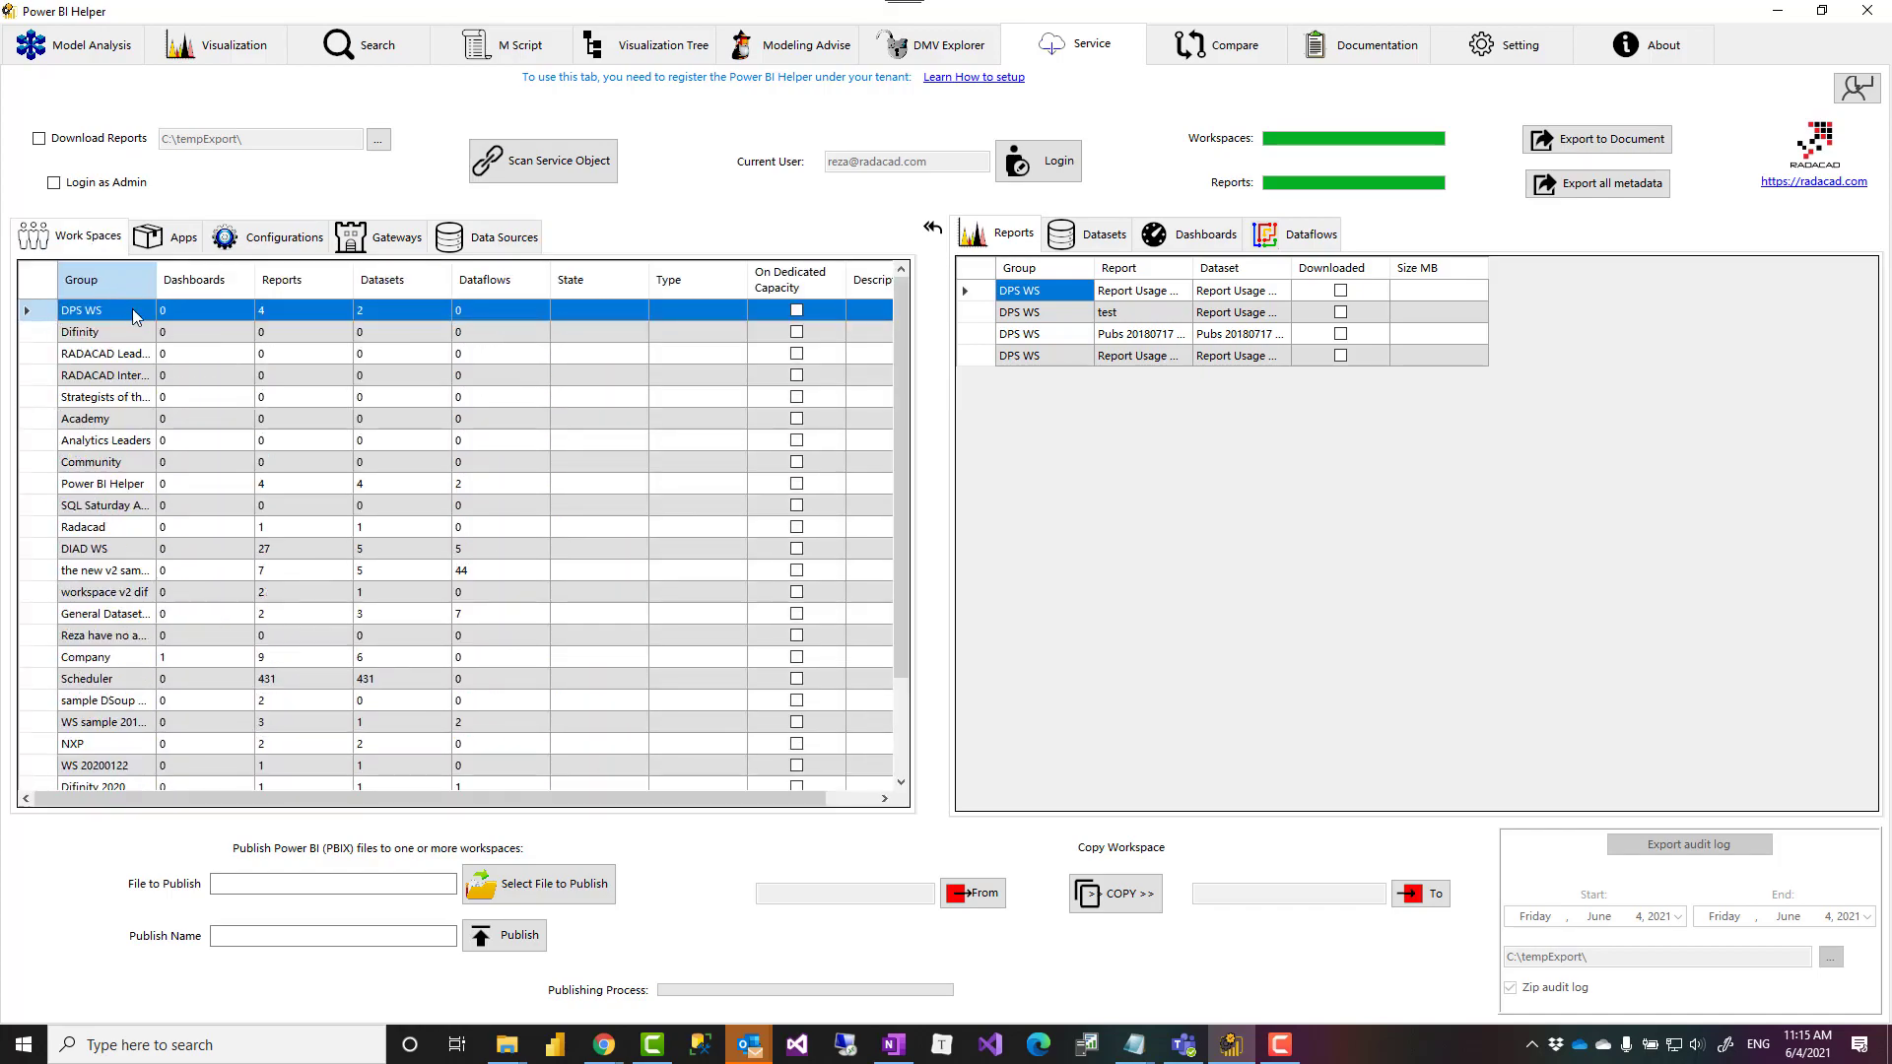
# Step: Select DIAD WS and view its datasets, dashboards and dataflows before returning to its 27 reports
pyautogui.click(33, 557)
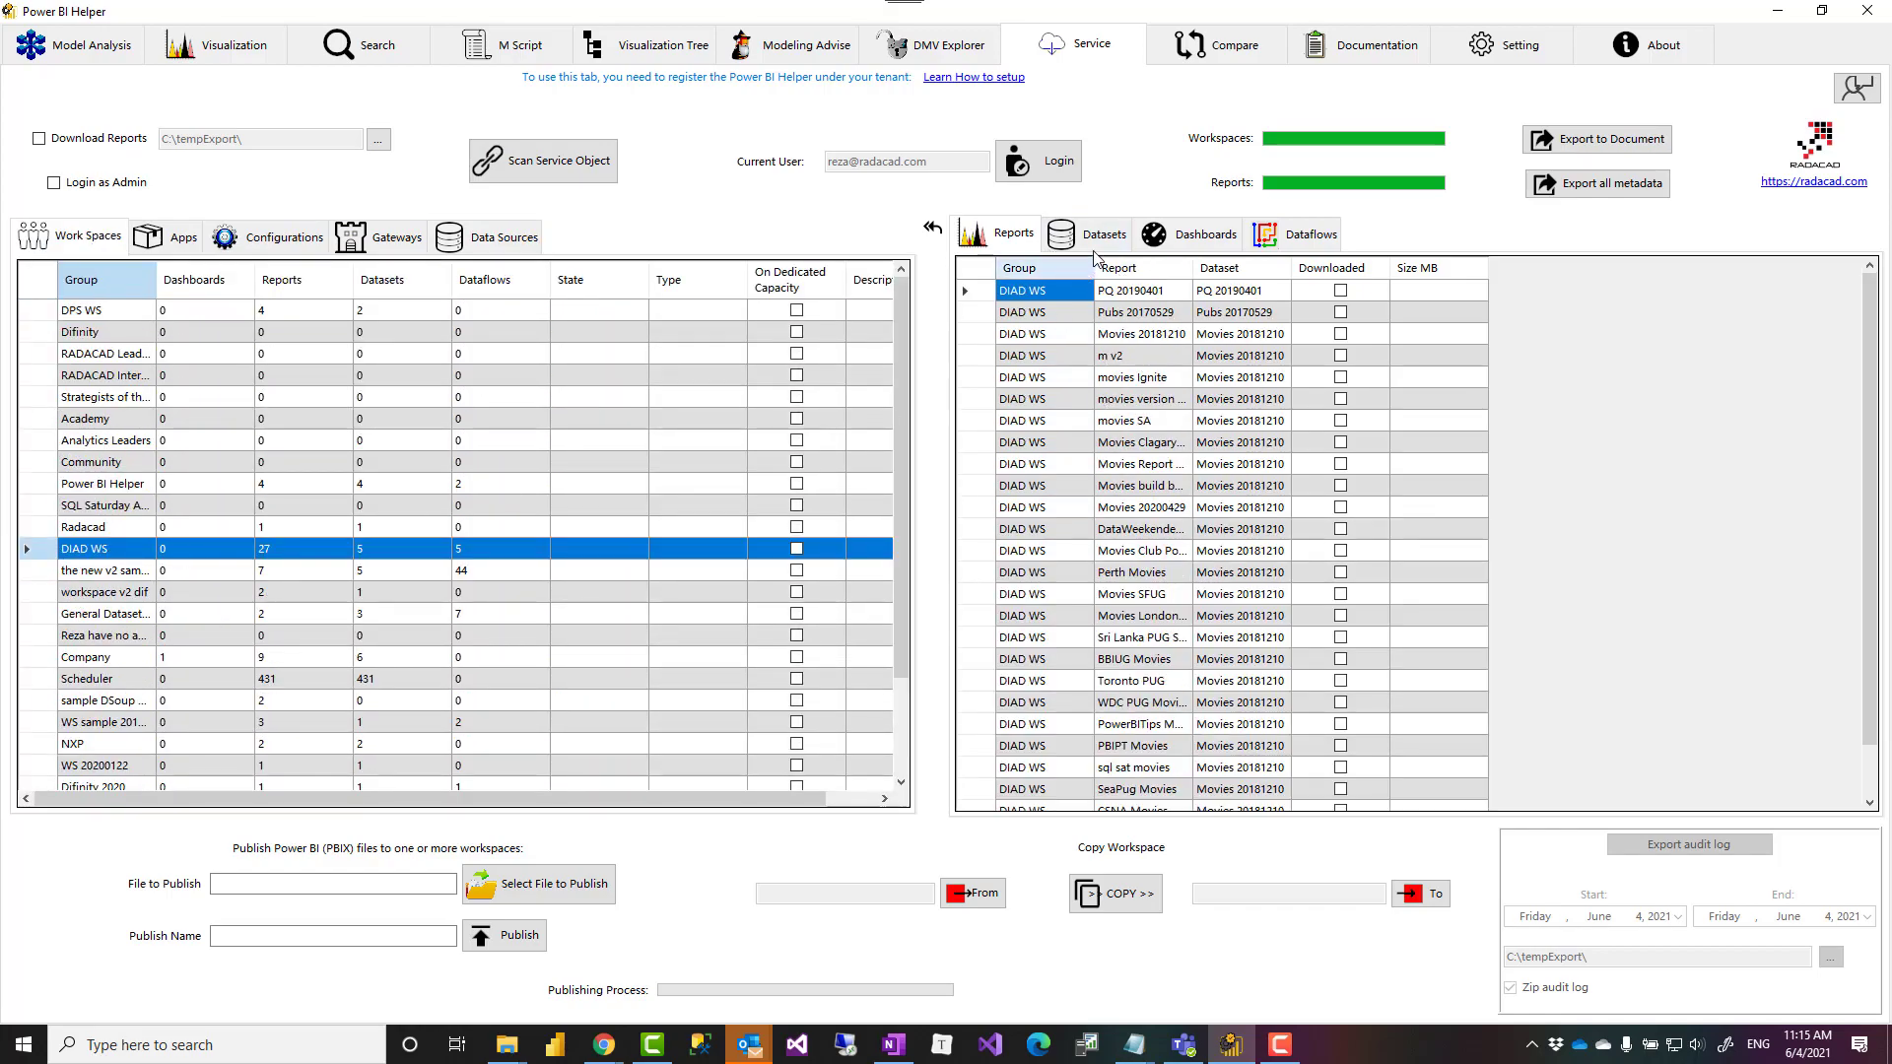
pyautogui.click(1099, 239)
pyautogui.click(1193, 240)
pyautogui.click(1301, 239)
pyautogui.click(1173, 239)
pyautogui.click(1096, 236)
pyautogui.click(1007, 237)
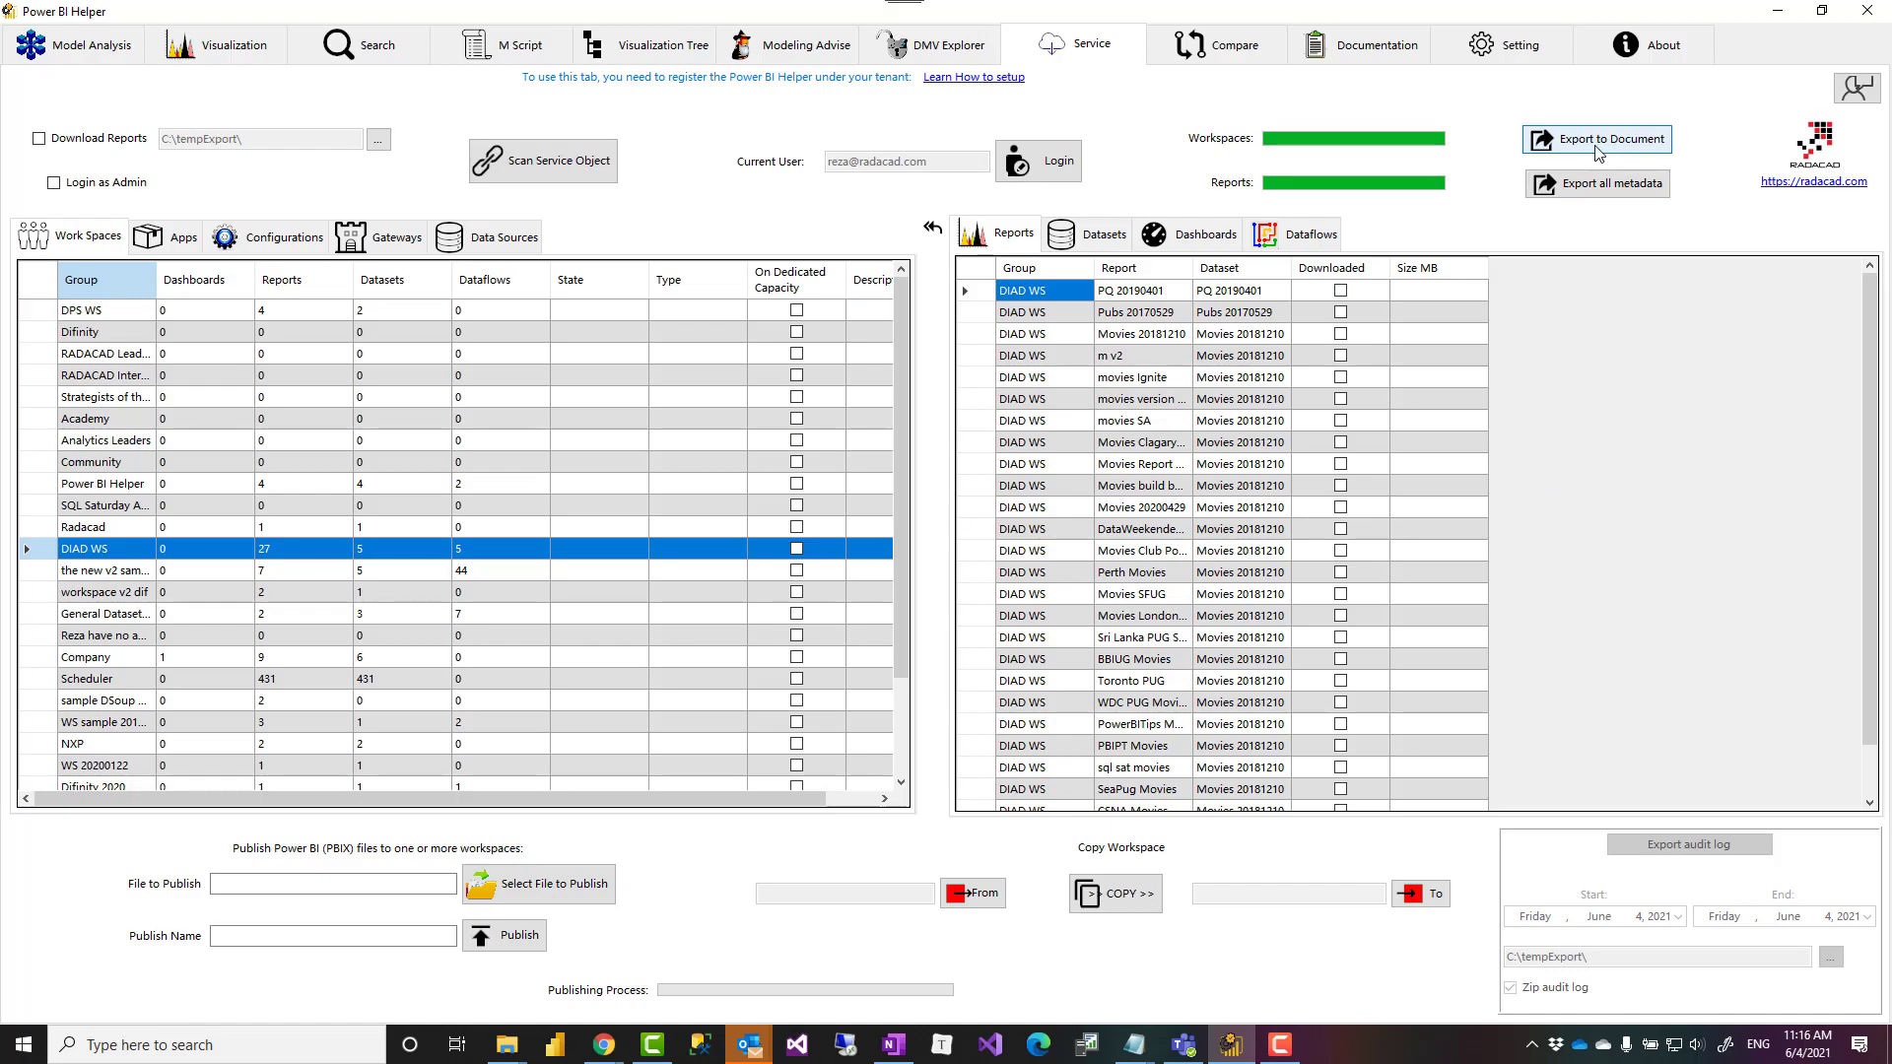
# Step: Review the nine ticked Service options, workspace through data source details, on the Documentation page
pyautogui.click(1377, 43)
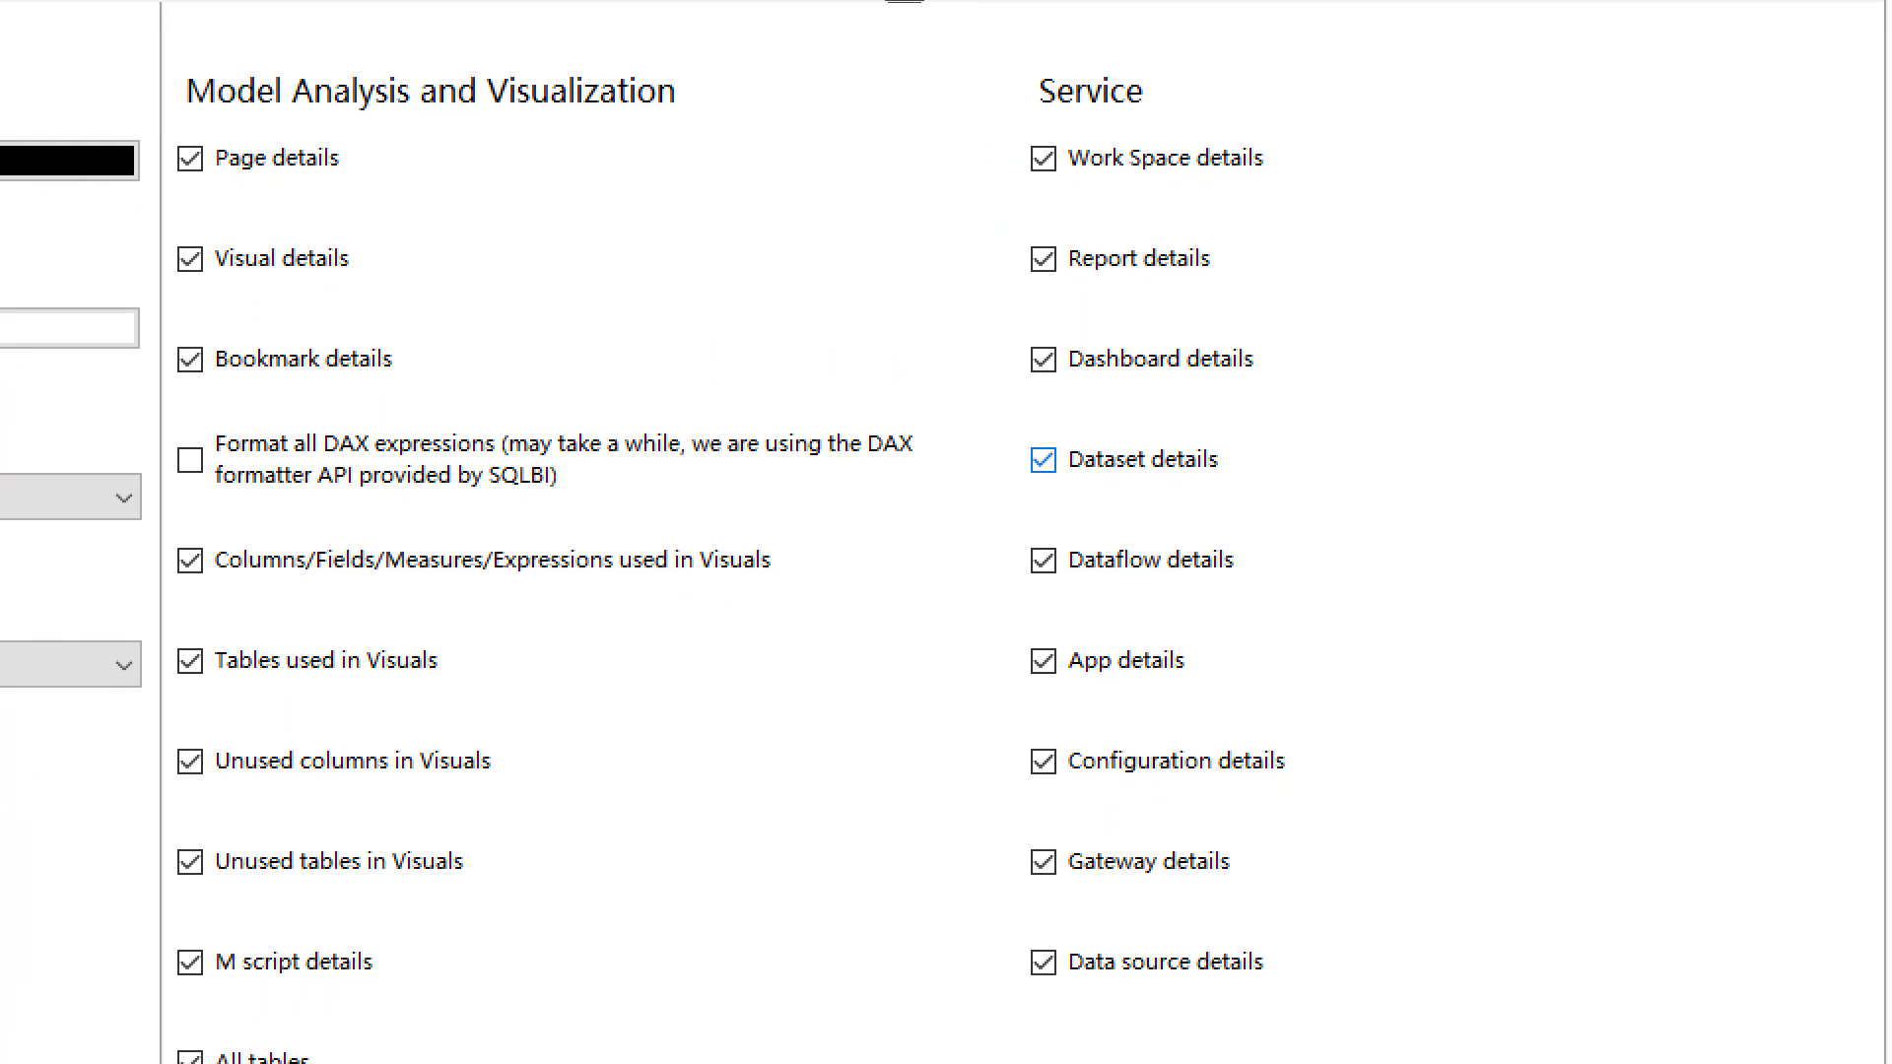
pyautogui.moveTo(980, 46)
pyautogui.mouseDown()
pyautogui.moveTo(1190, 1016)
pyautogui.moveTo(1410, 1035)
pyautogui.mouseUp()
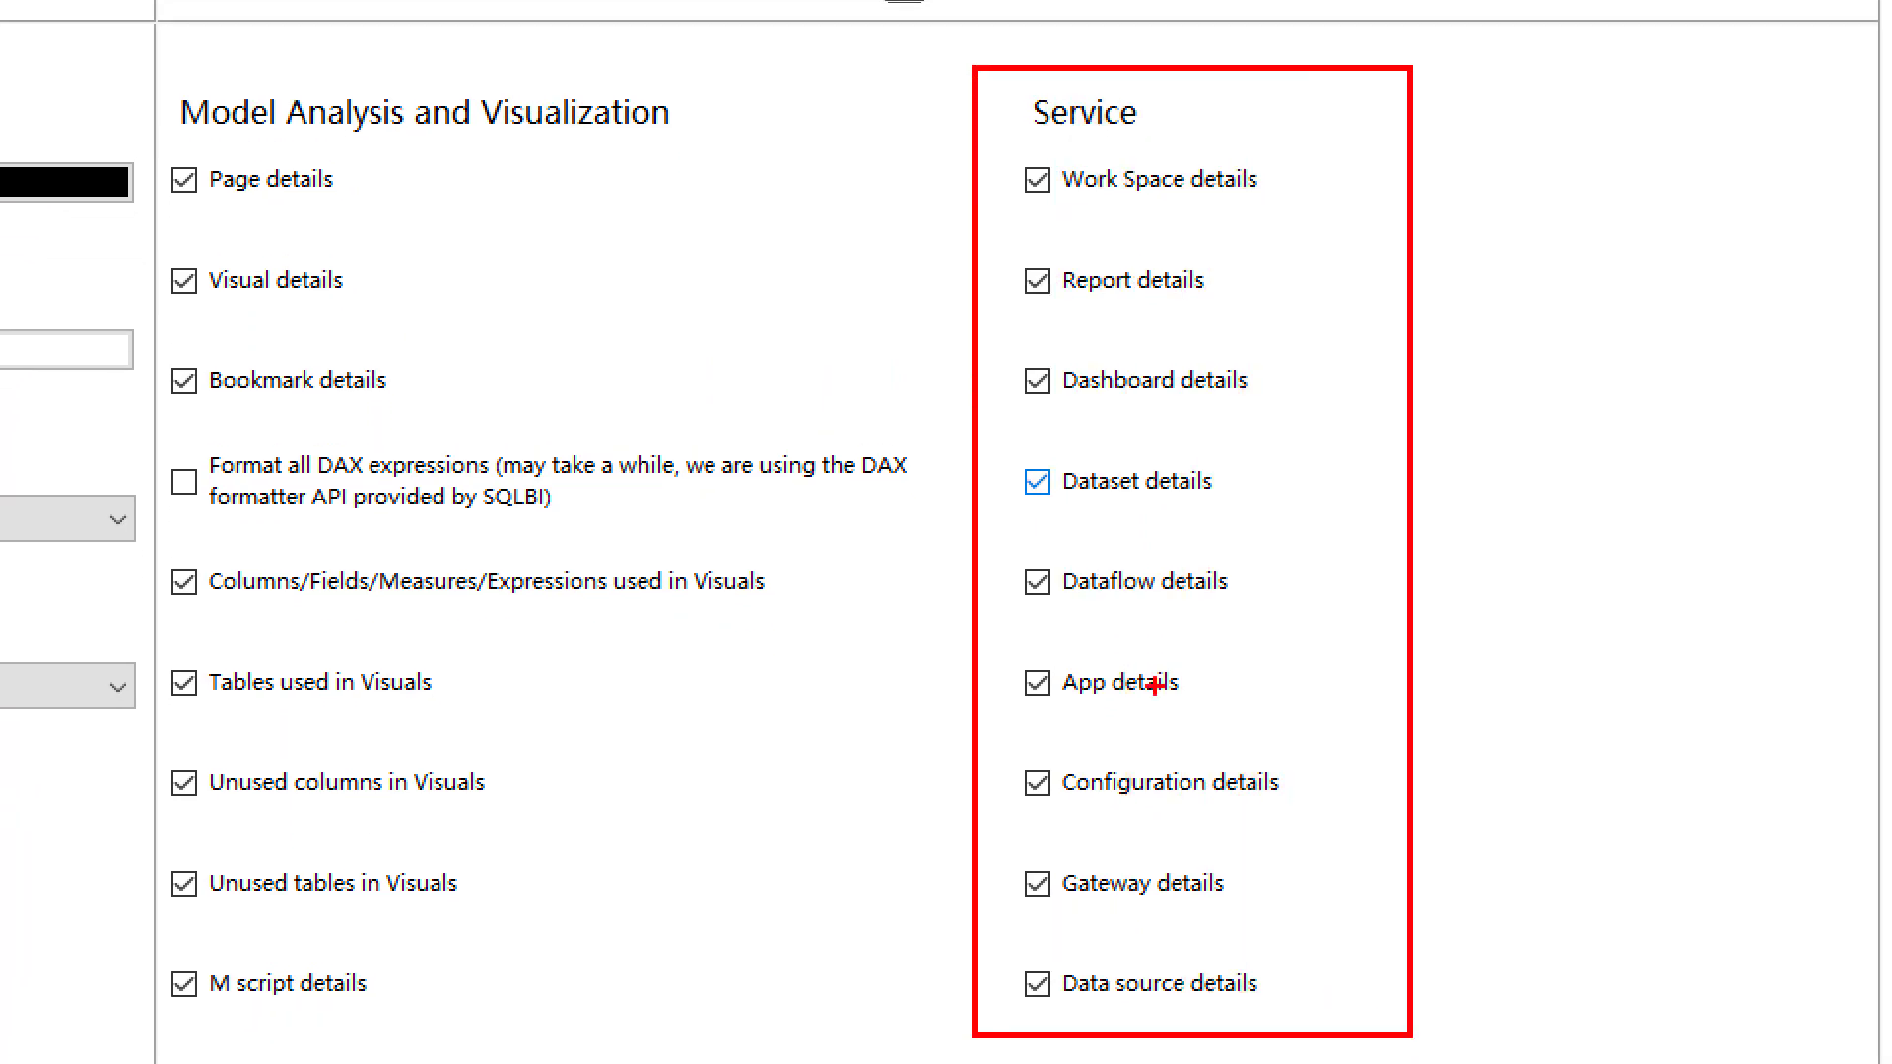
pyautogui.moveTo(1018, 144); pyautogui.dragTo(1178, 144)
pyautogui.press('Escape')
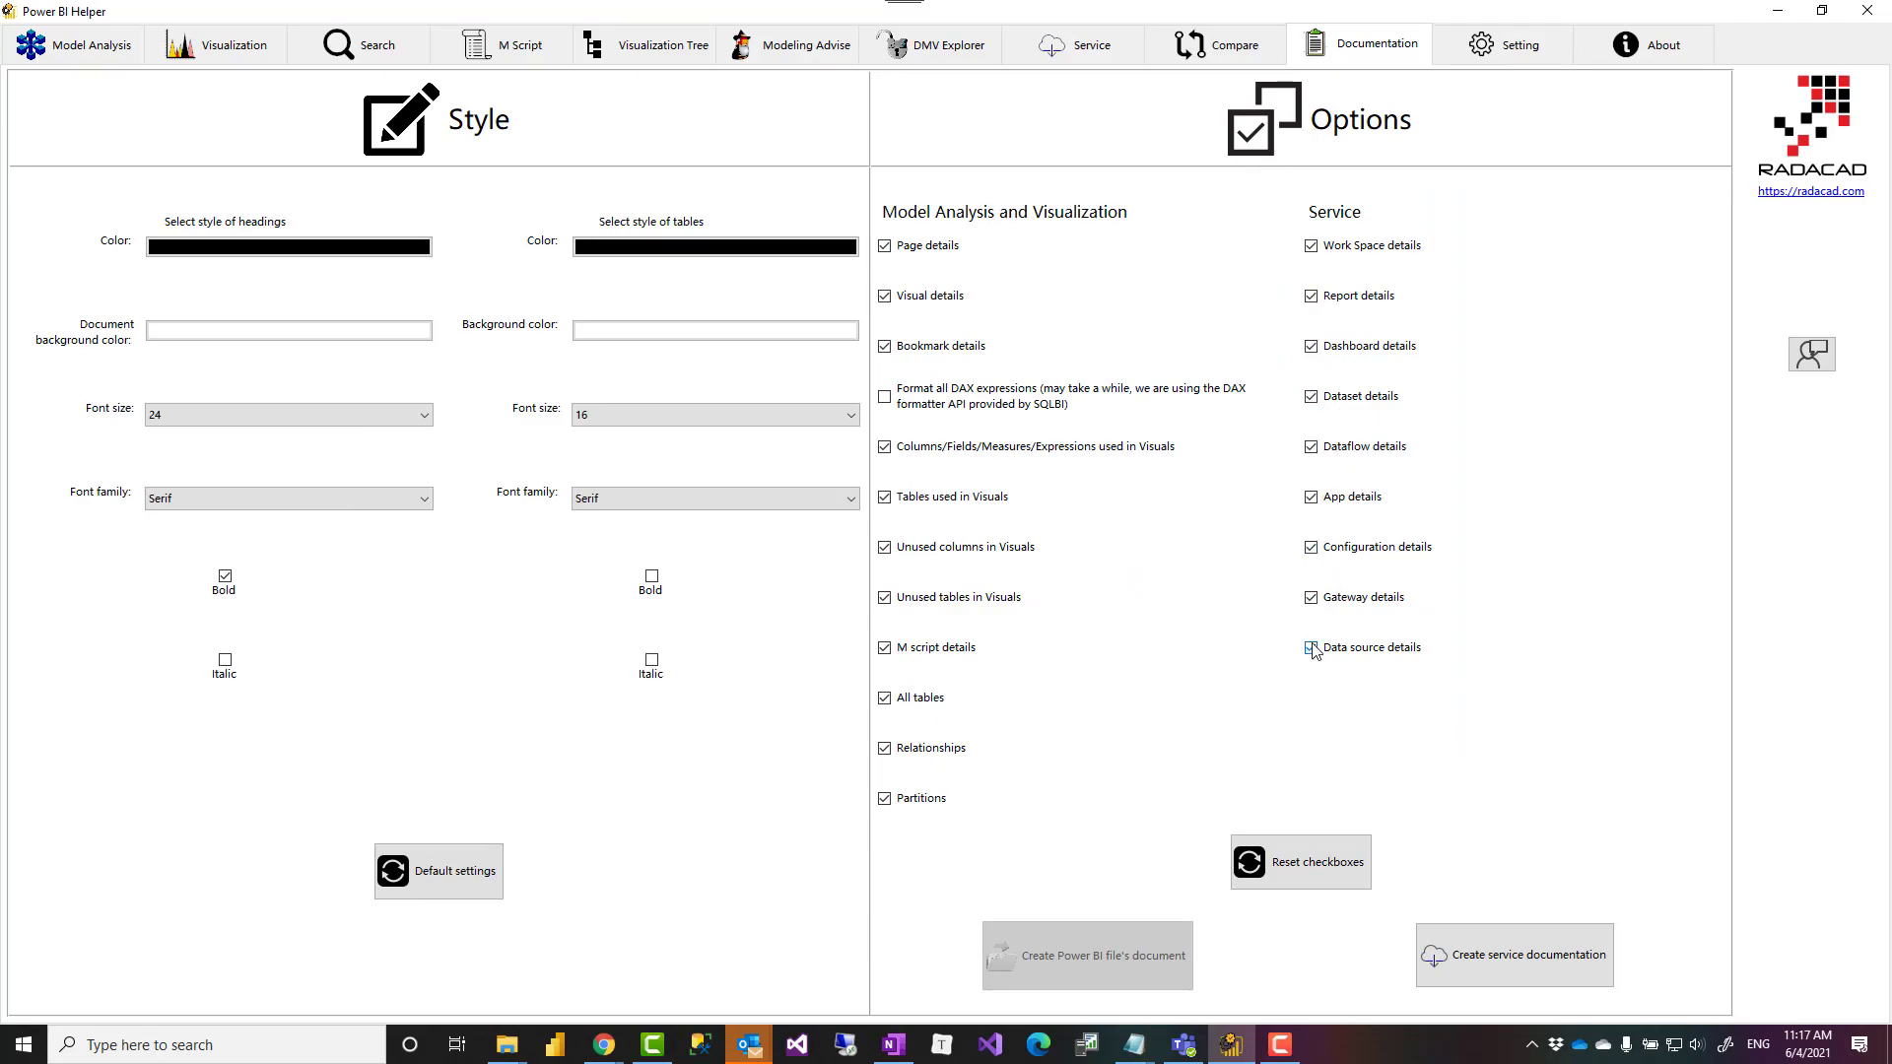
# Step: Cancel saving new service documentation and open the existing Service Export.htm from C:\tempExport
pyautogui.click(1501, 976)
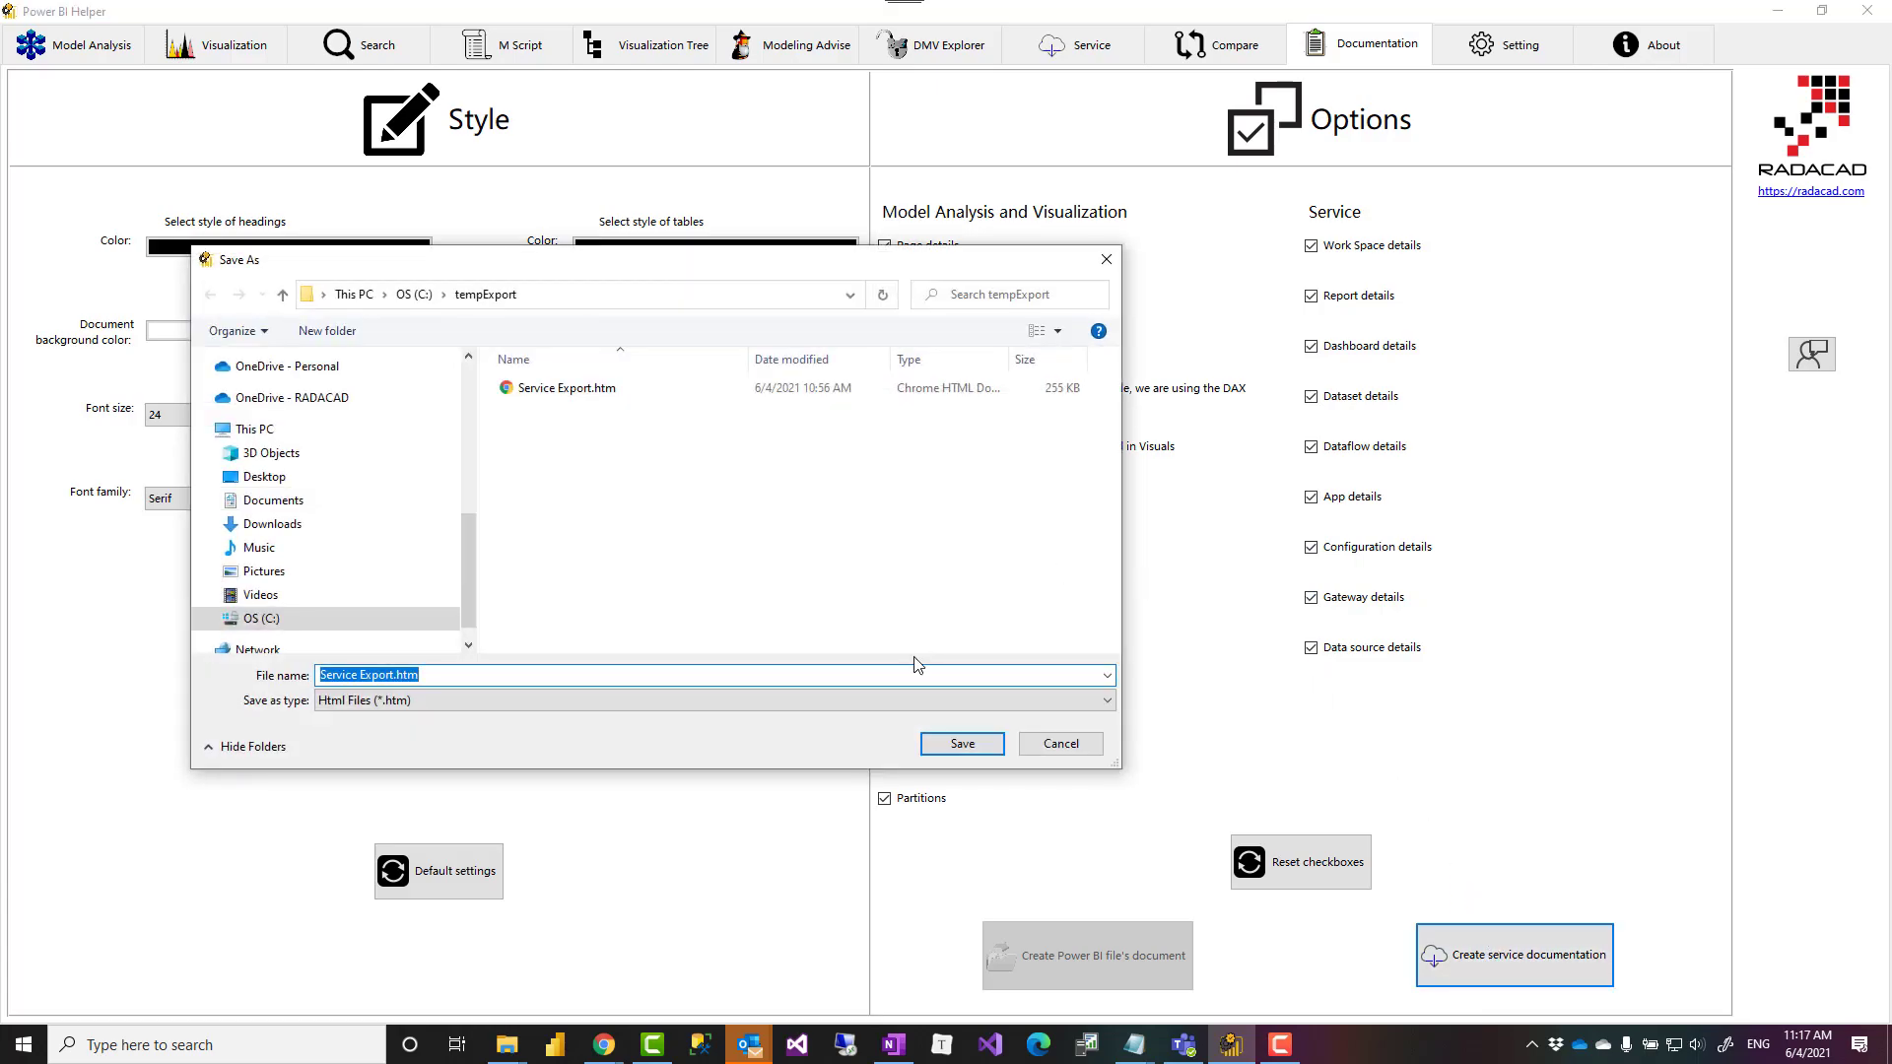
pyautogui.click(1034, 747)
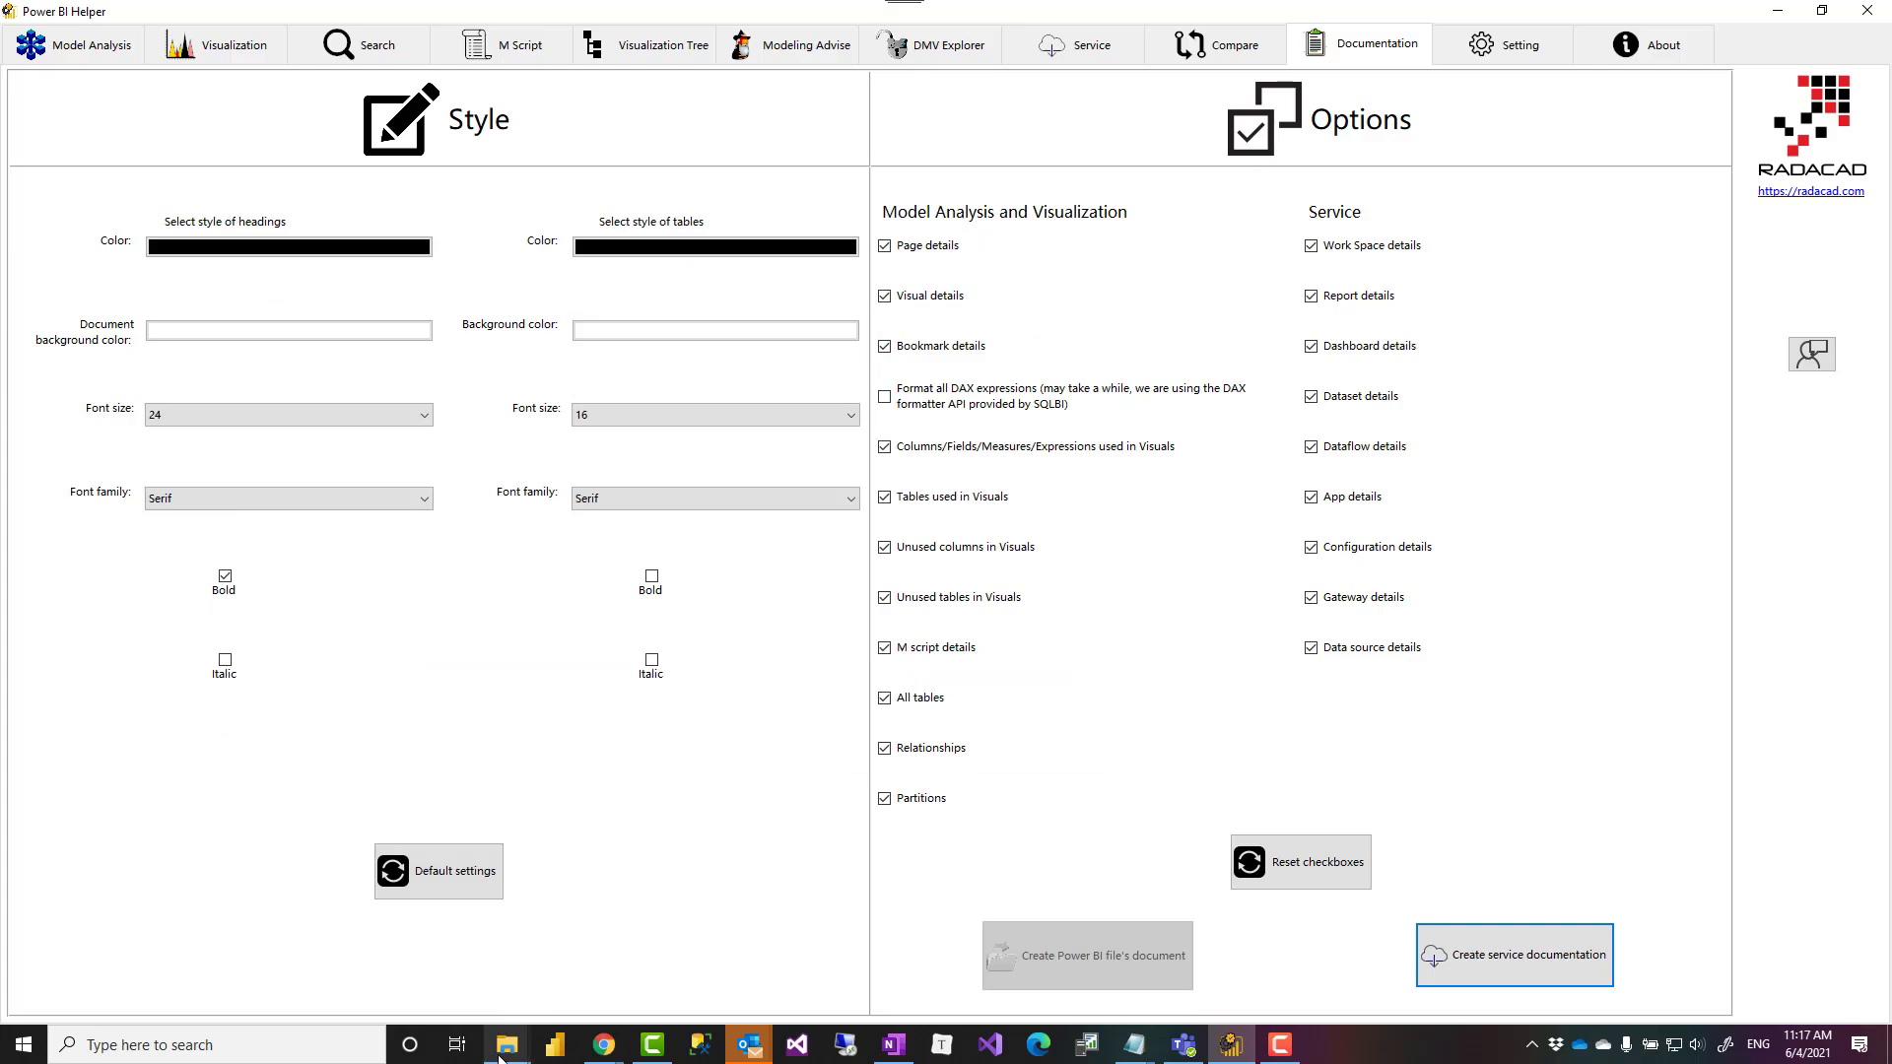
pyautogui.moveTo(507, 1053)
pyautogui.click(398, 956)
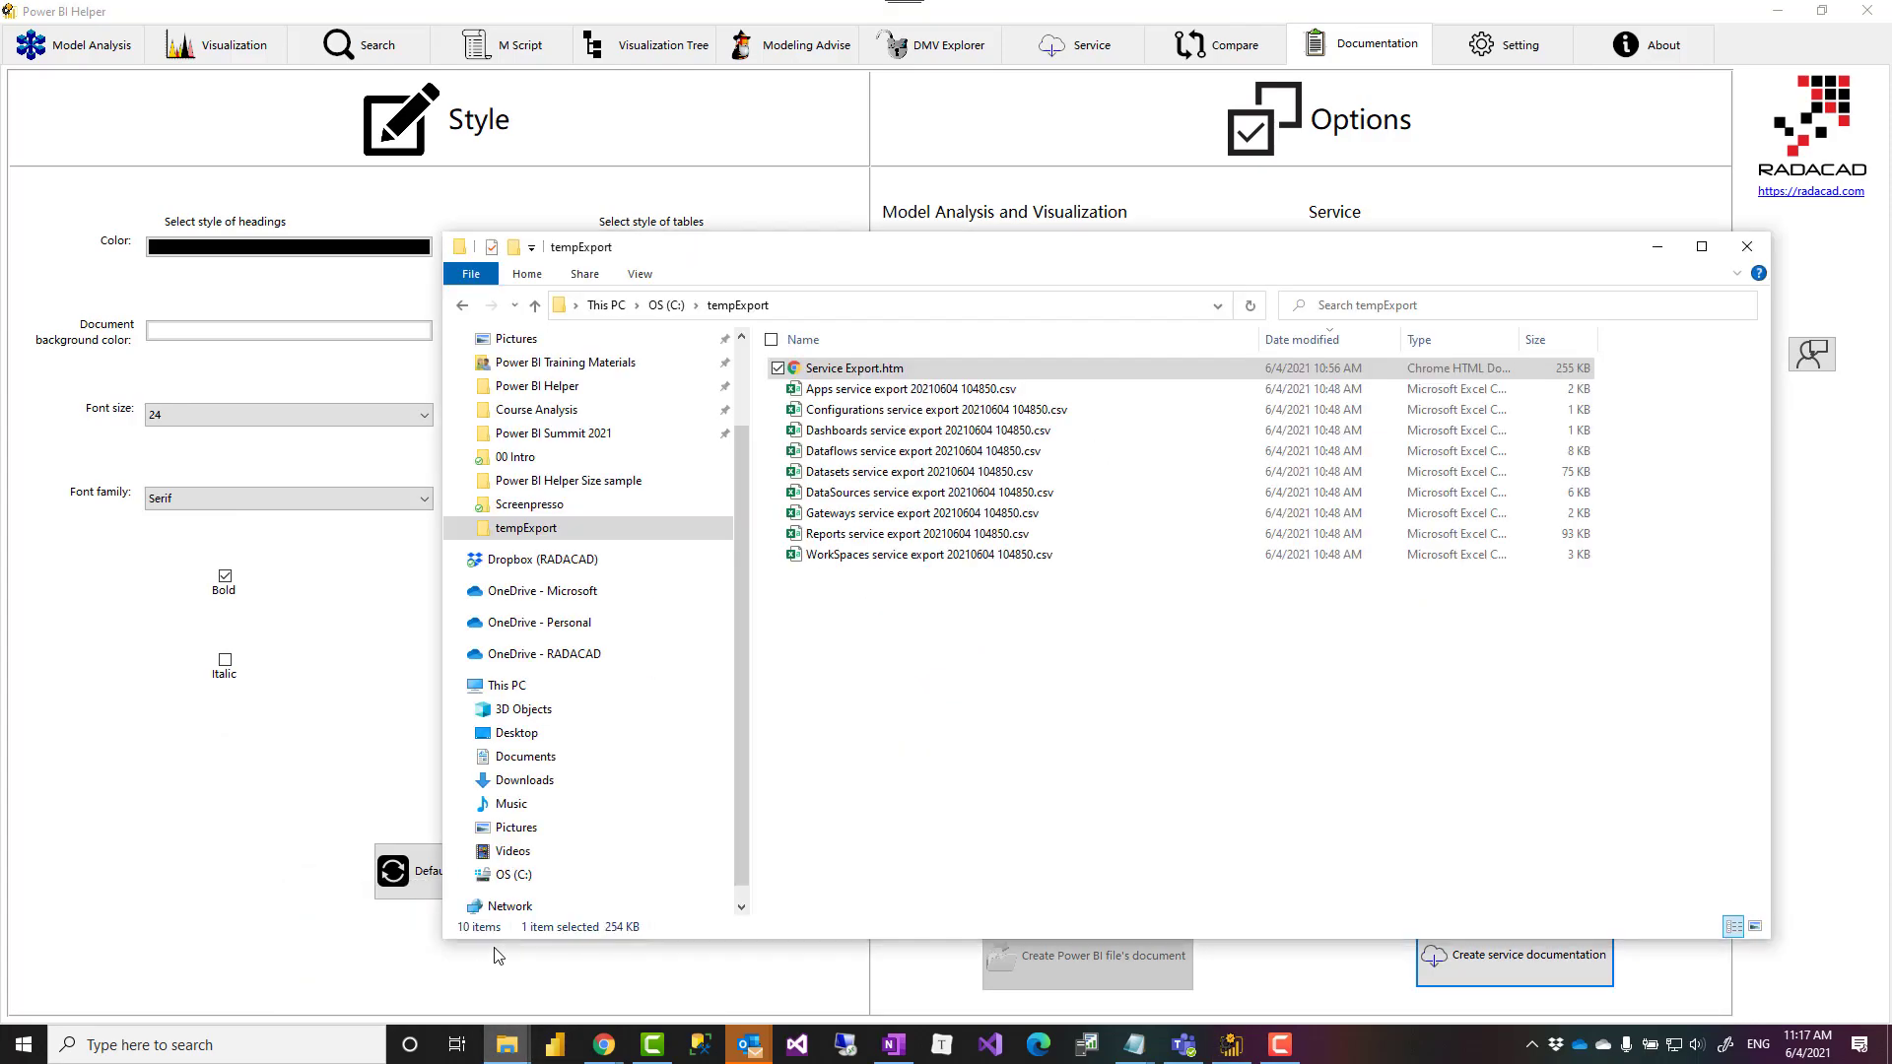
pyautogui.doubleClick(843, 369)
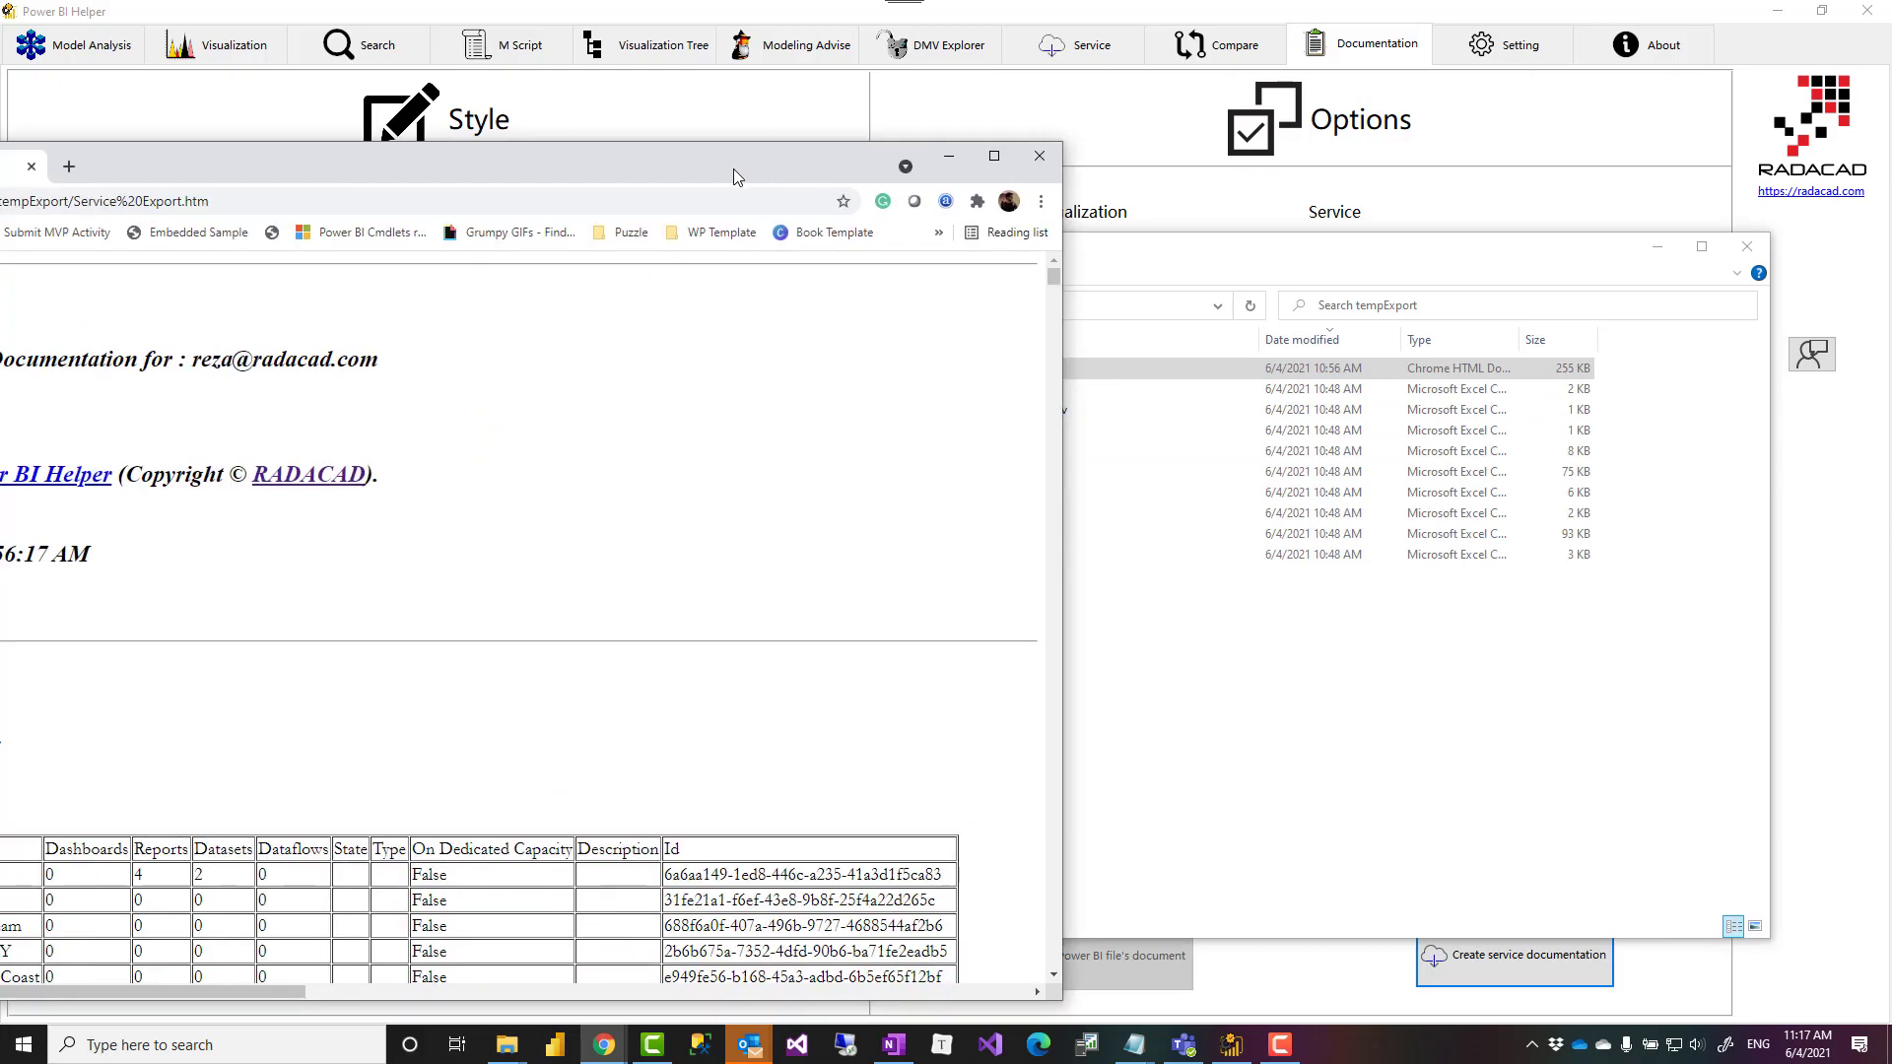
# Step: Maximize Chrome and scroll through the List of Workspaces and List of Reports tables
pyautogui.doubleClick(706, 163)
pyautogui.scroll(-6, 875, 542)
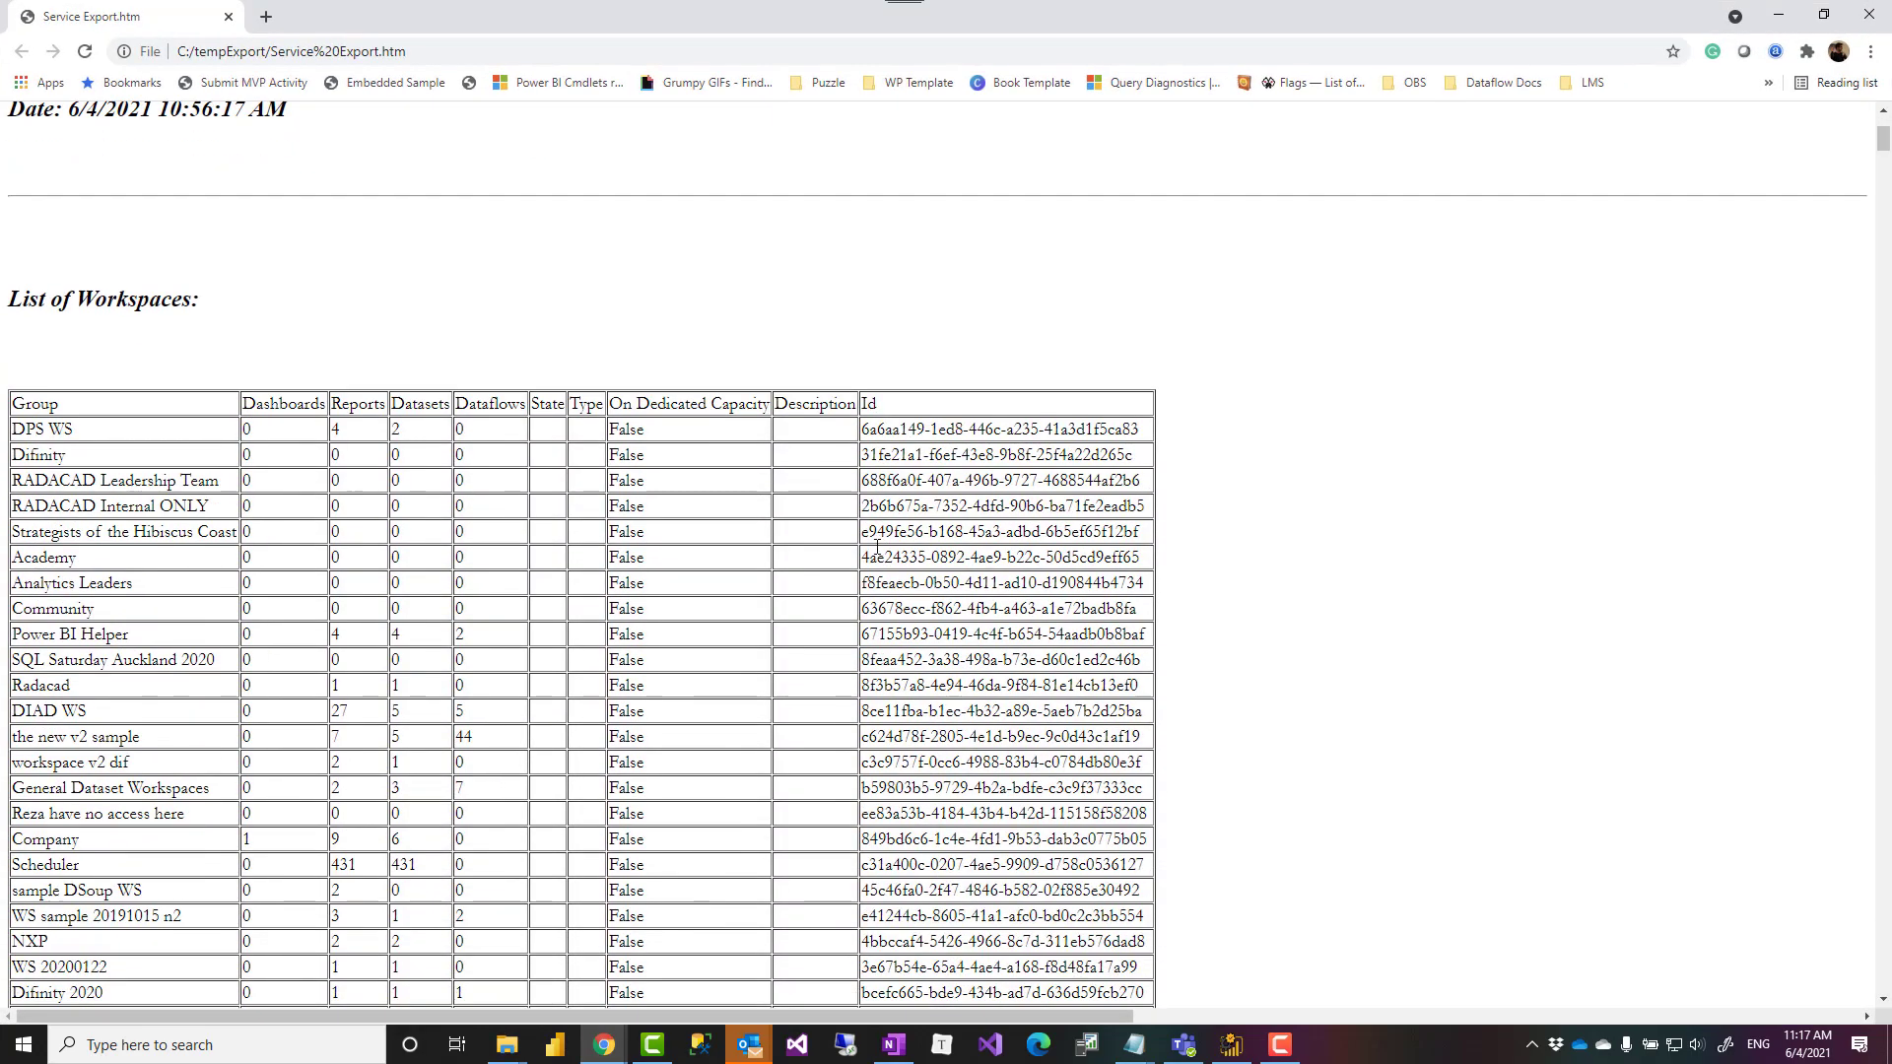
pyautogui.scroll(-8, 875, 542)
pyautogui.scroll(10, 749, 443)
pyautogui.scroll(-1, 744, 443)
pyautogui.scroll(-8, 745, 444)
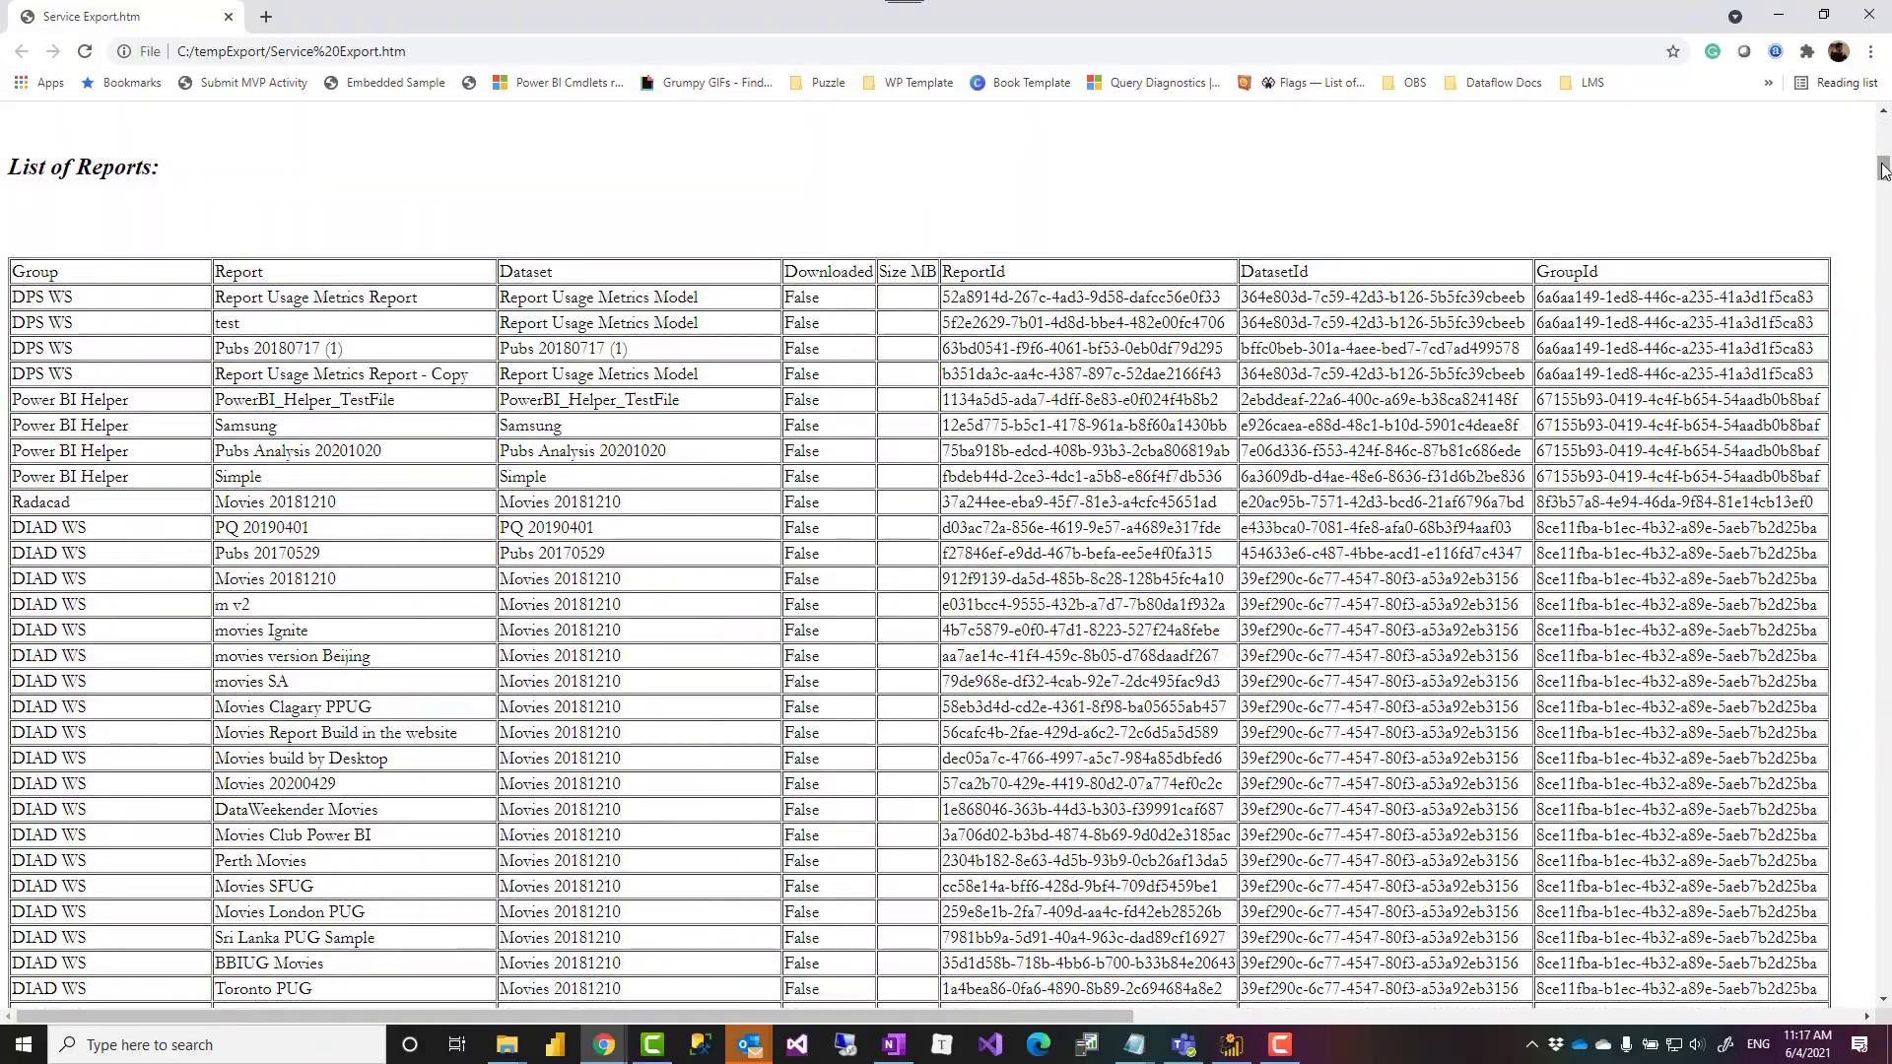
pyautogui.moveTo(1881, 170); pyautogui.dragTo(1857, 845)
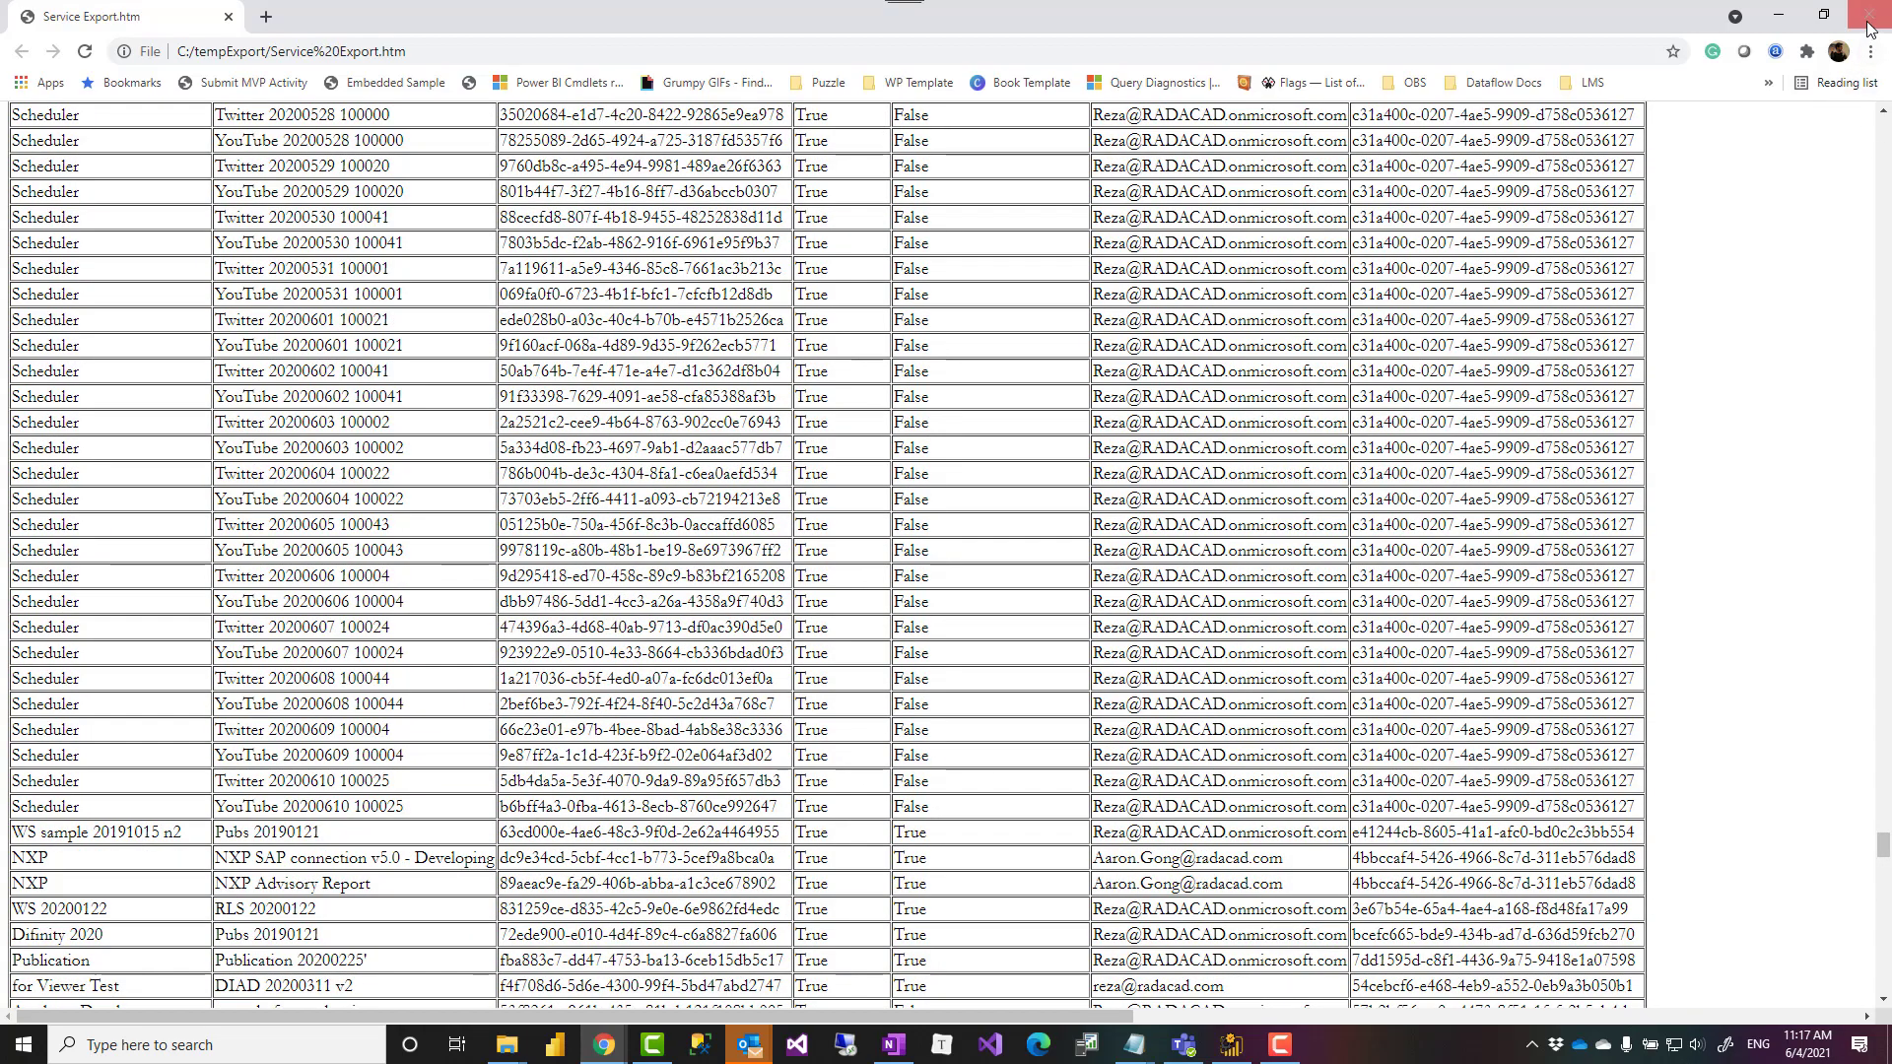
pyautogui.scroll(9, 1802, 108)
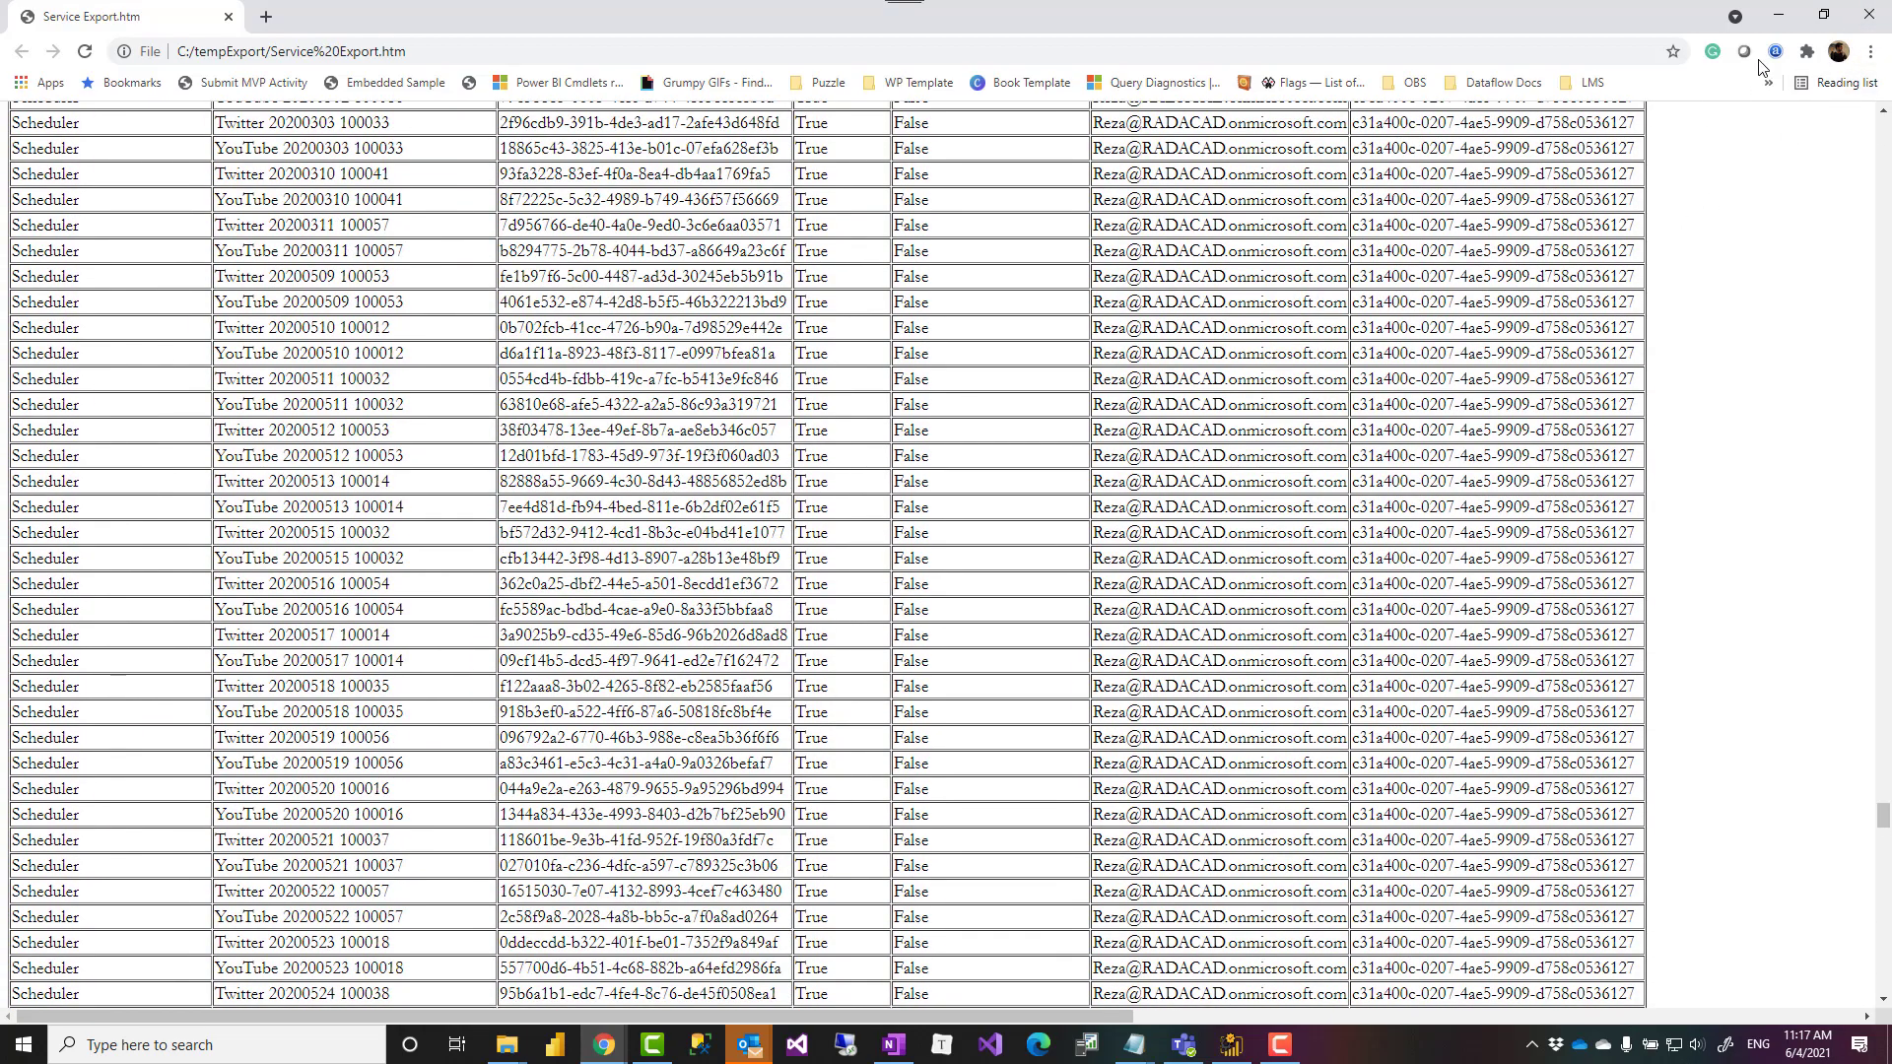
# Step: Close Chrome and select the nine service export CSV files in tempExport
pyautogui.click(1881, 17)
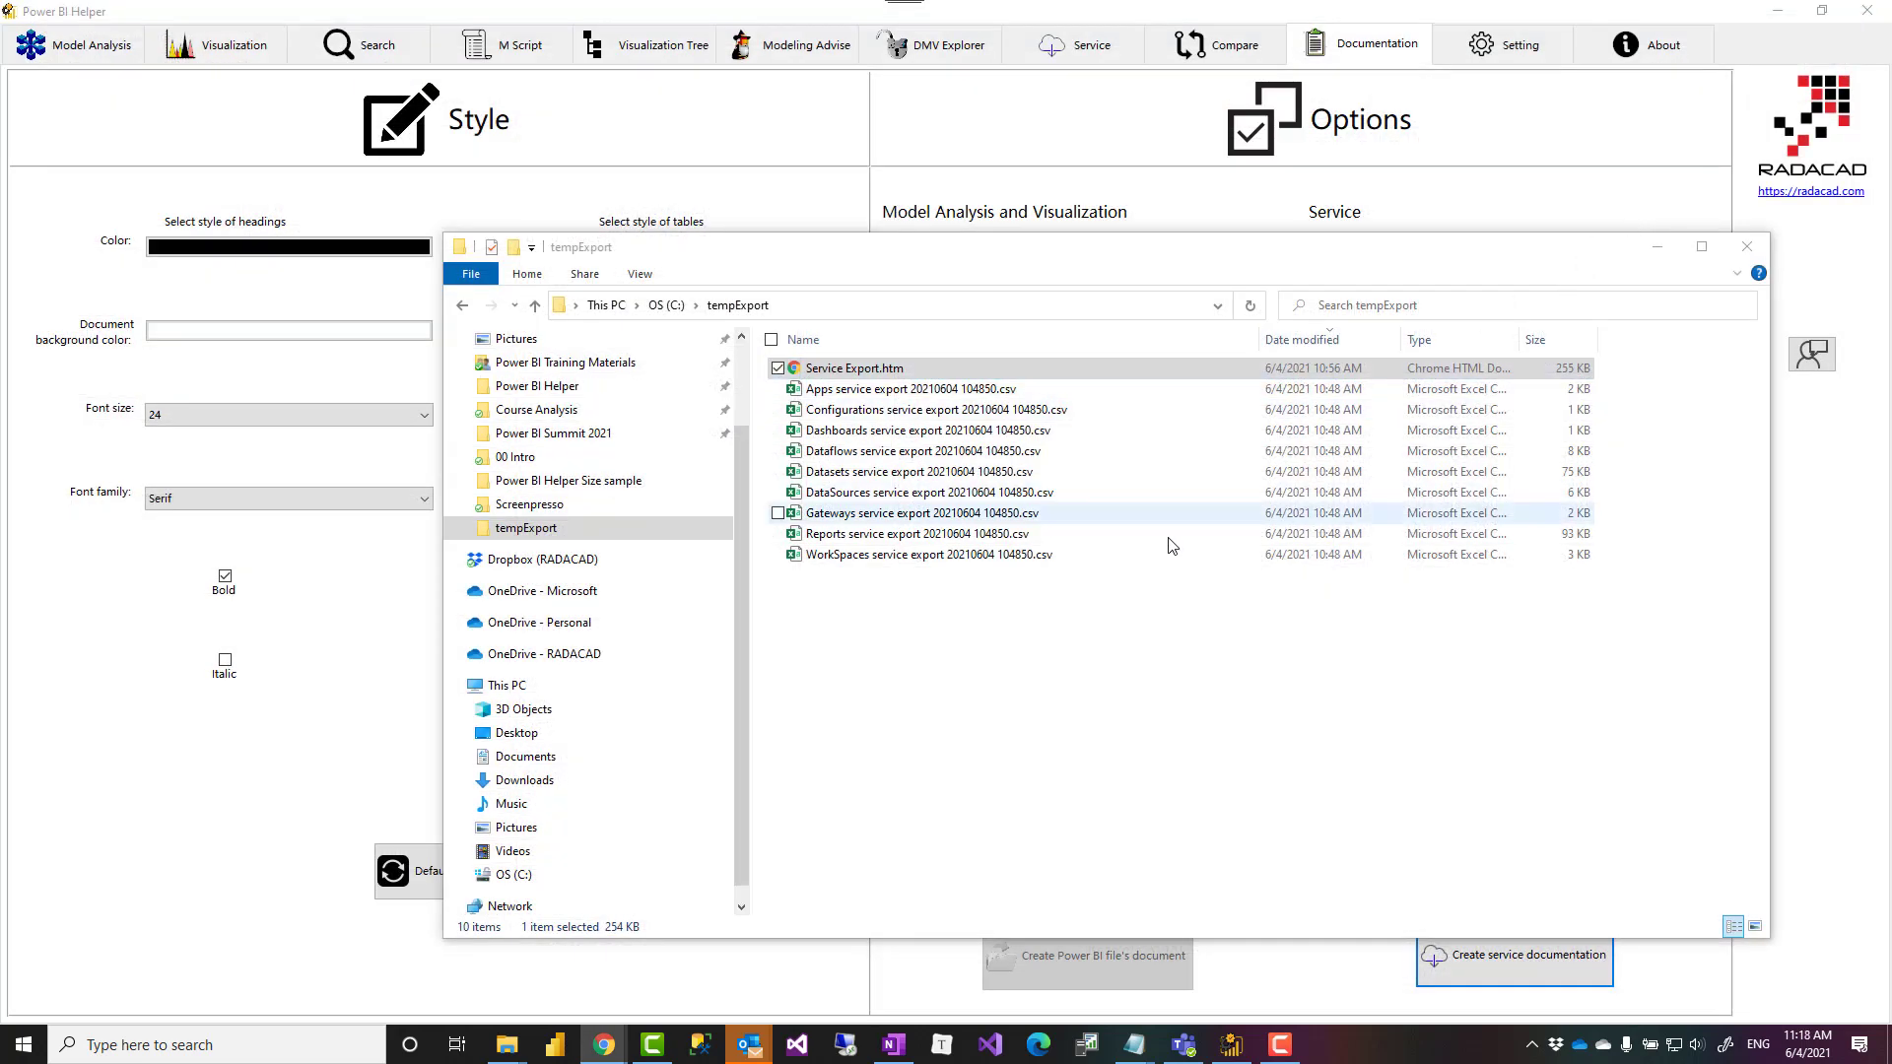
pyautogui.click(1033, 666)
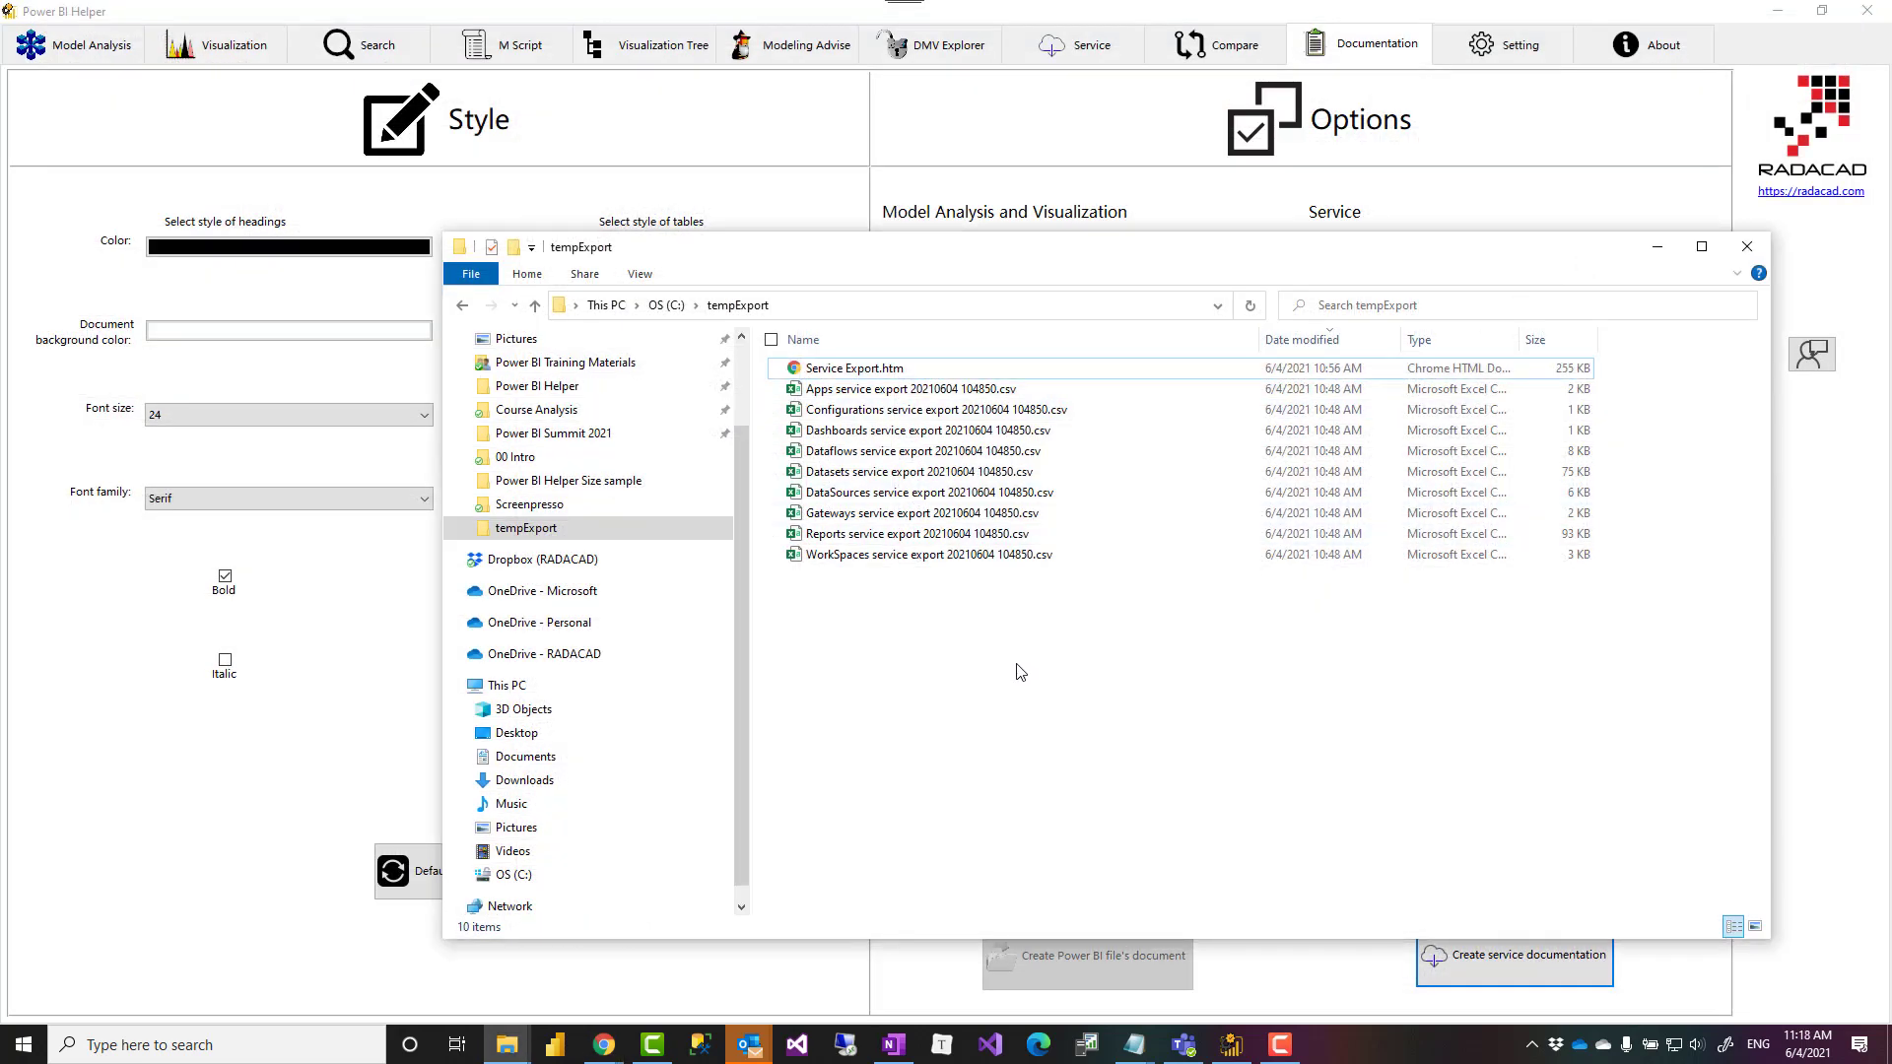
pyautogui.moveTo(824, 623); pyautogui.dragTo(1025, 387)
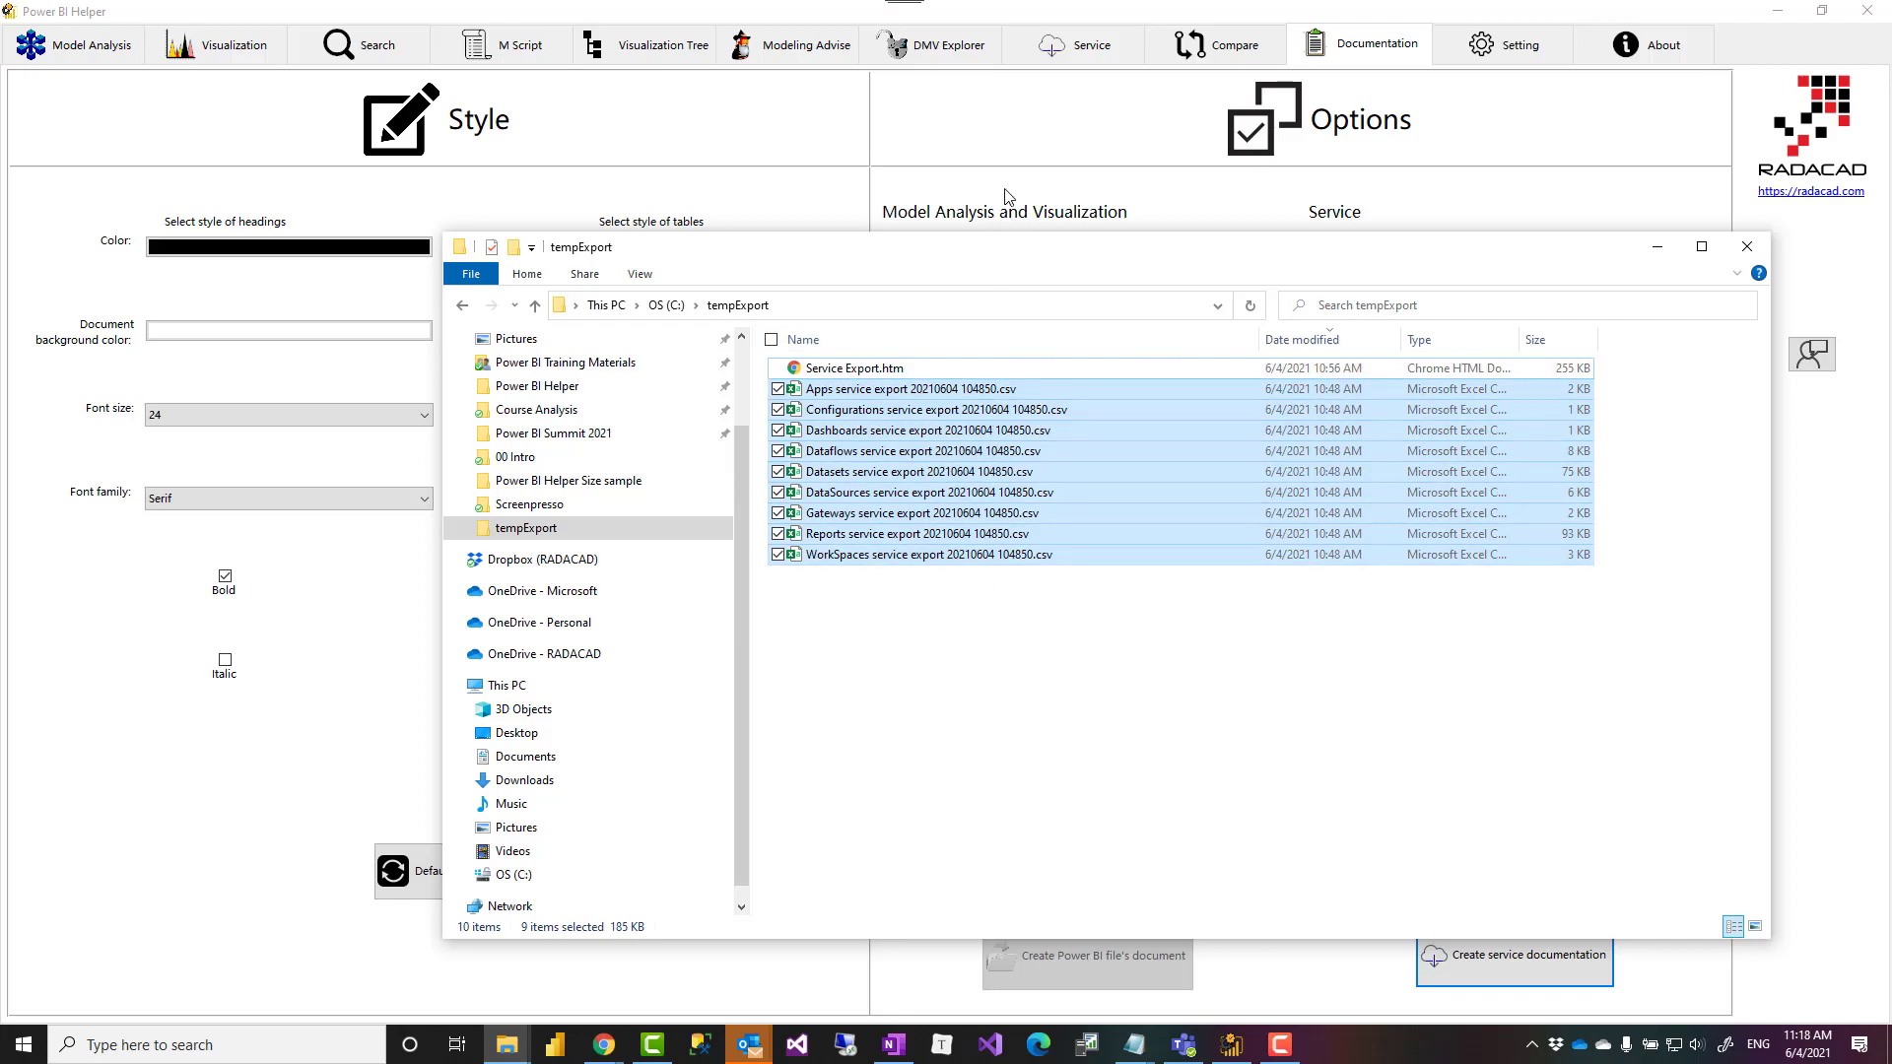
# Step: From the Service view, start Export all metadata as CSV, then cancel the save
pyautogui.click(994, 146)
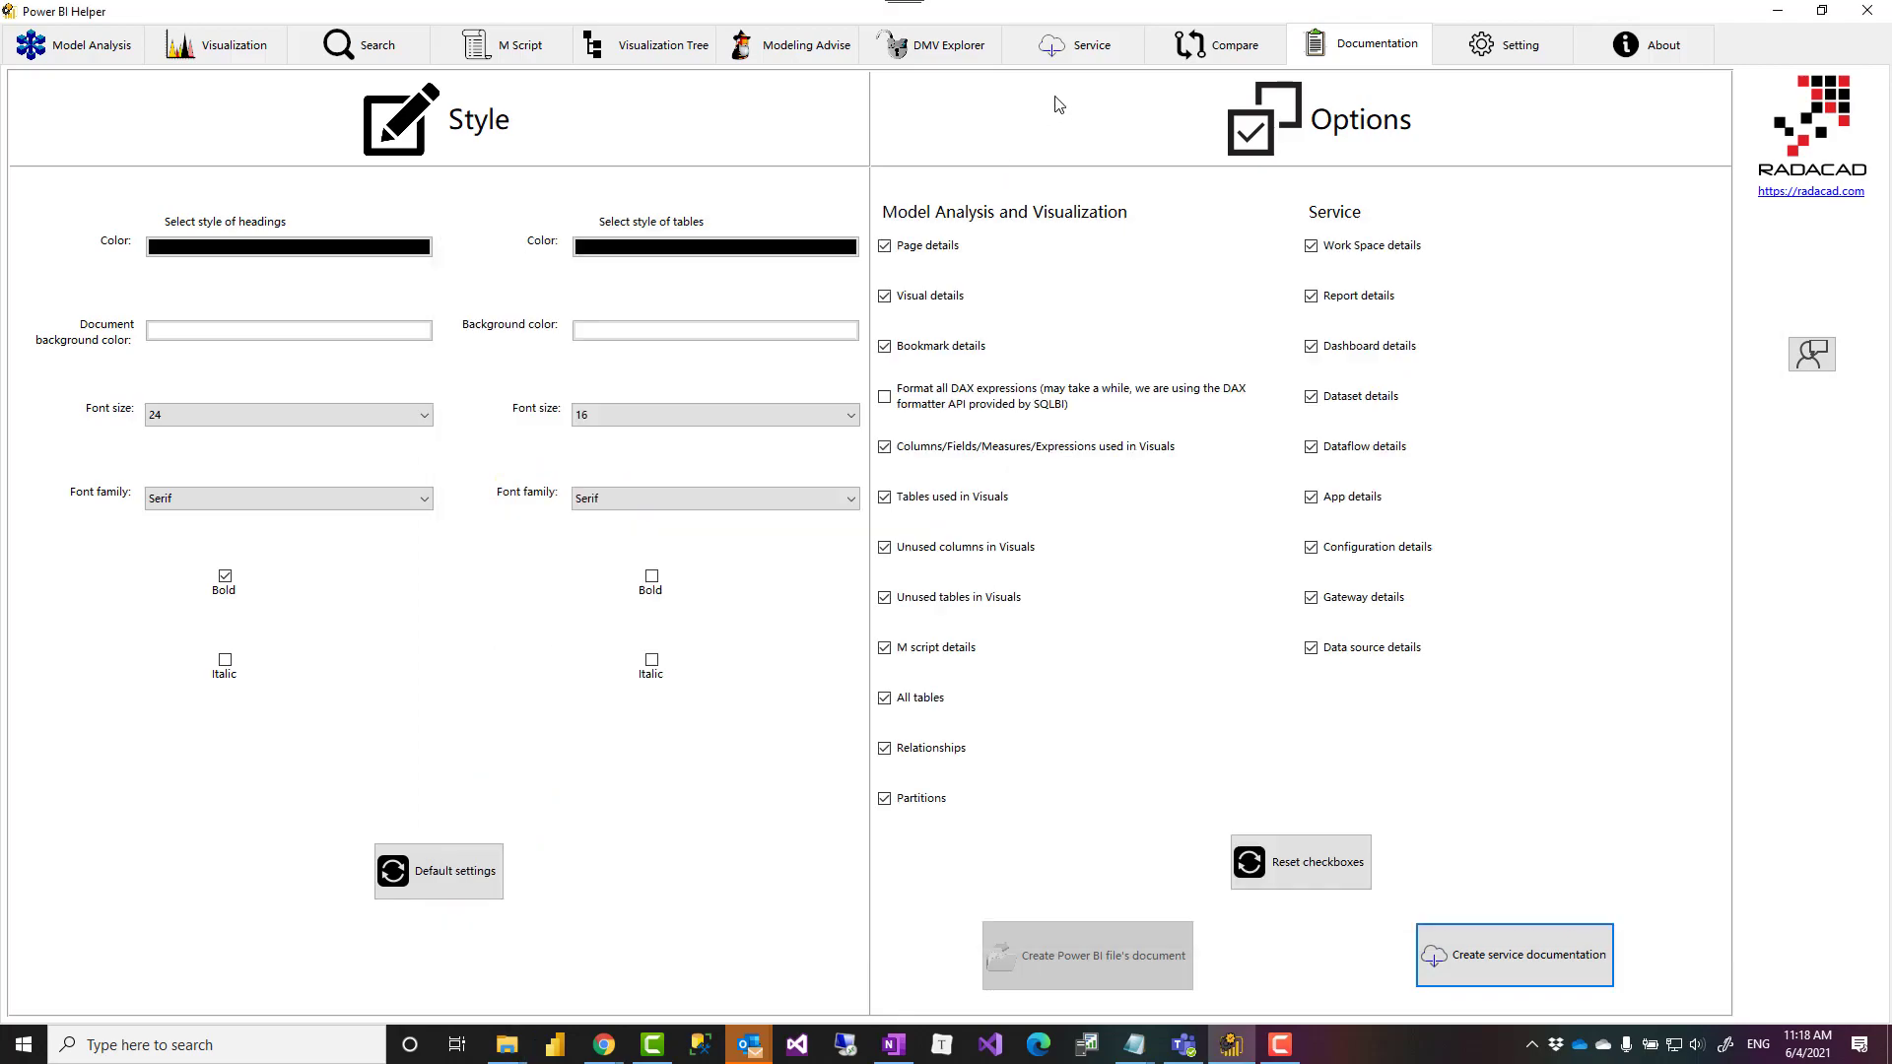
pyautogui.click(1077, 44)
pyautogui.click(1621, 157)
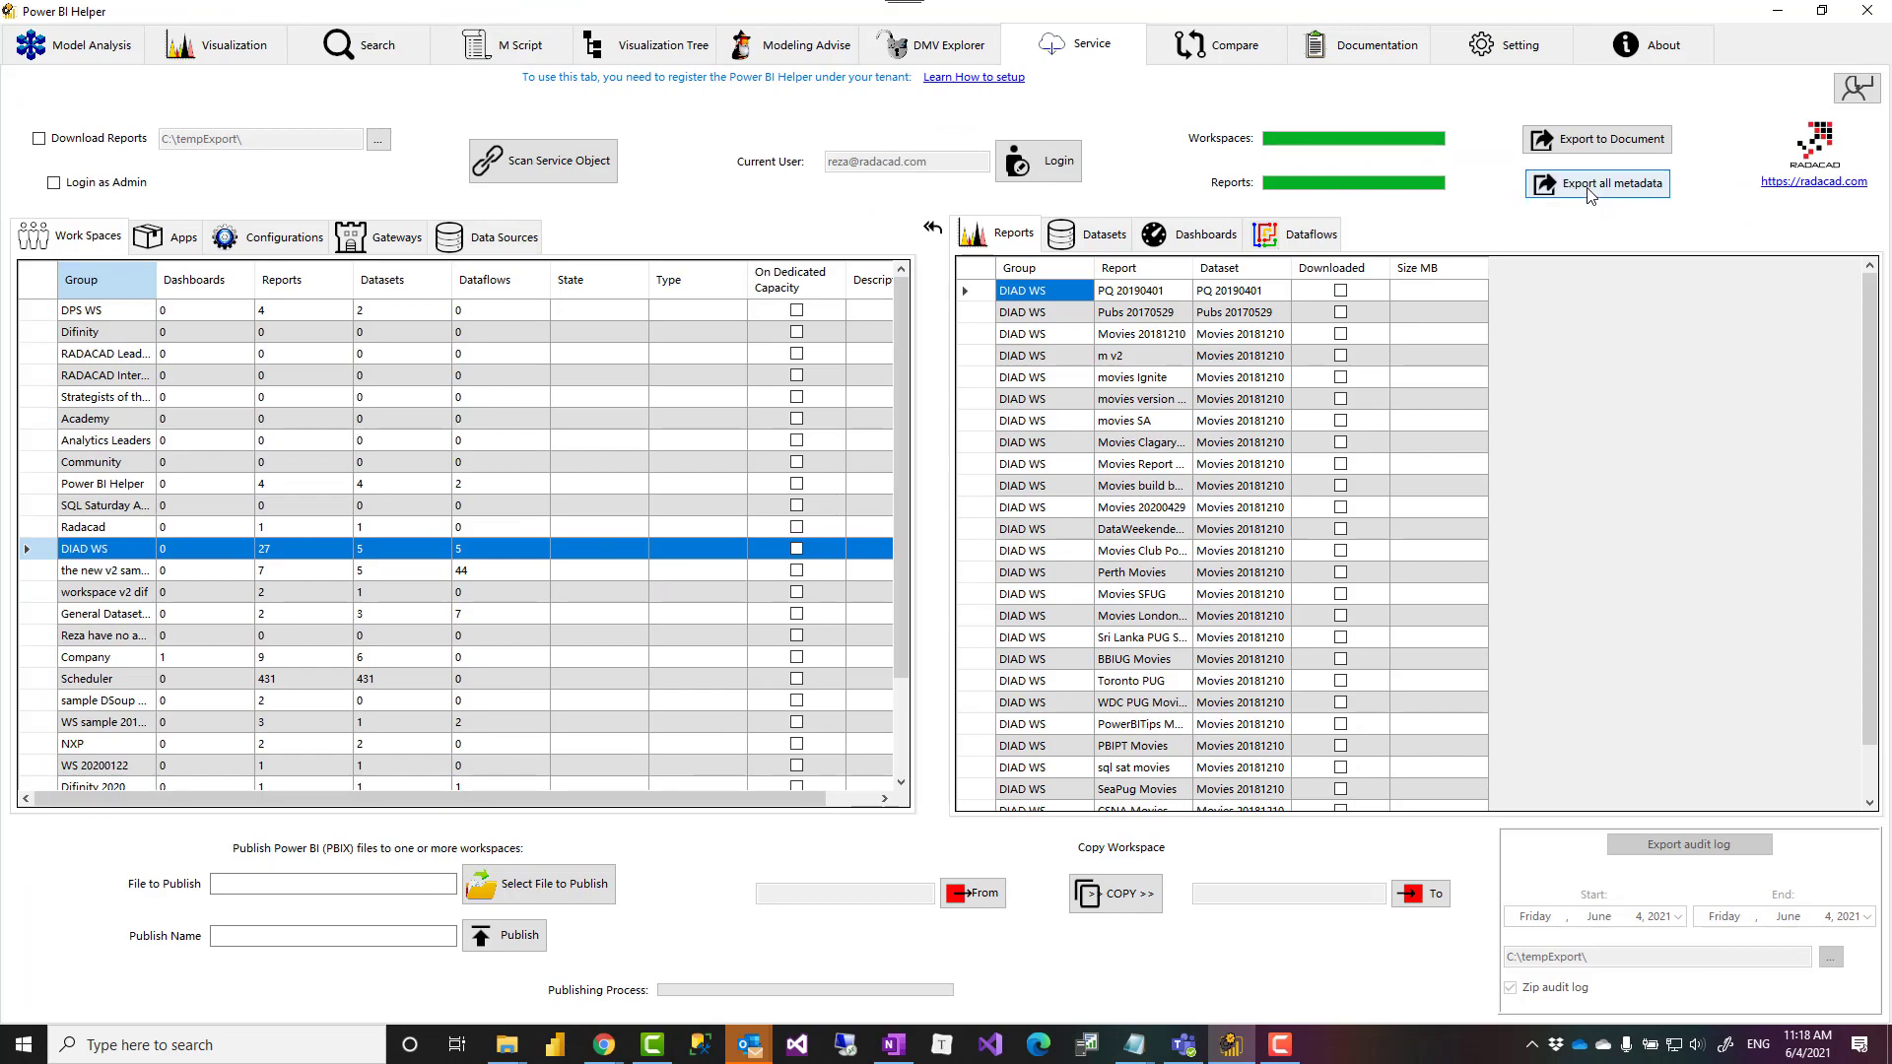
pyautogui.click(1591, 190)
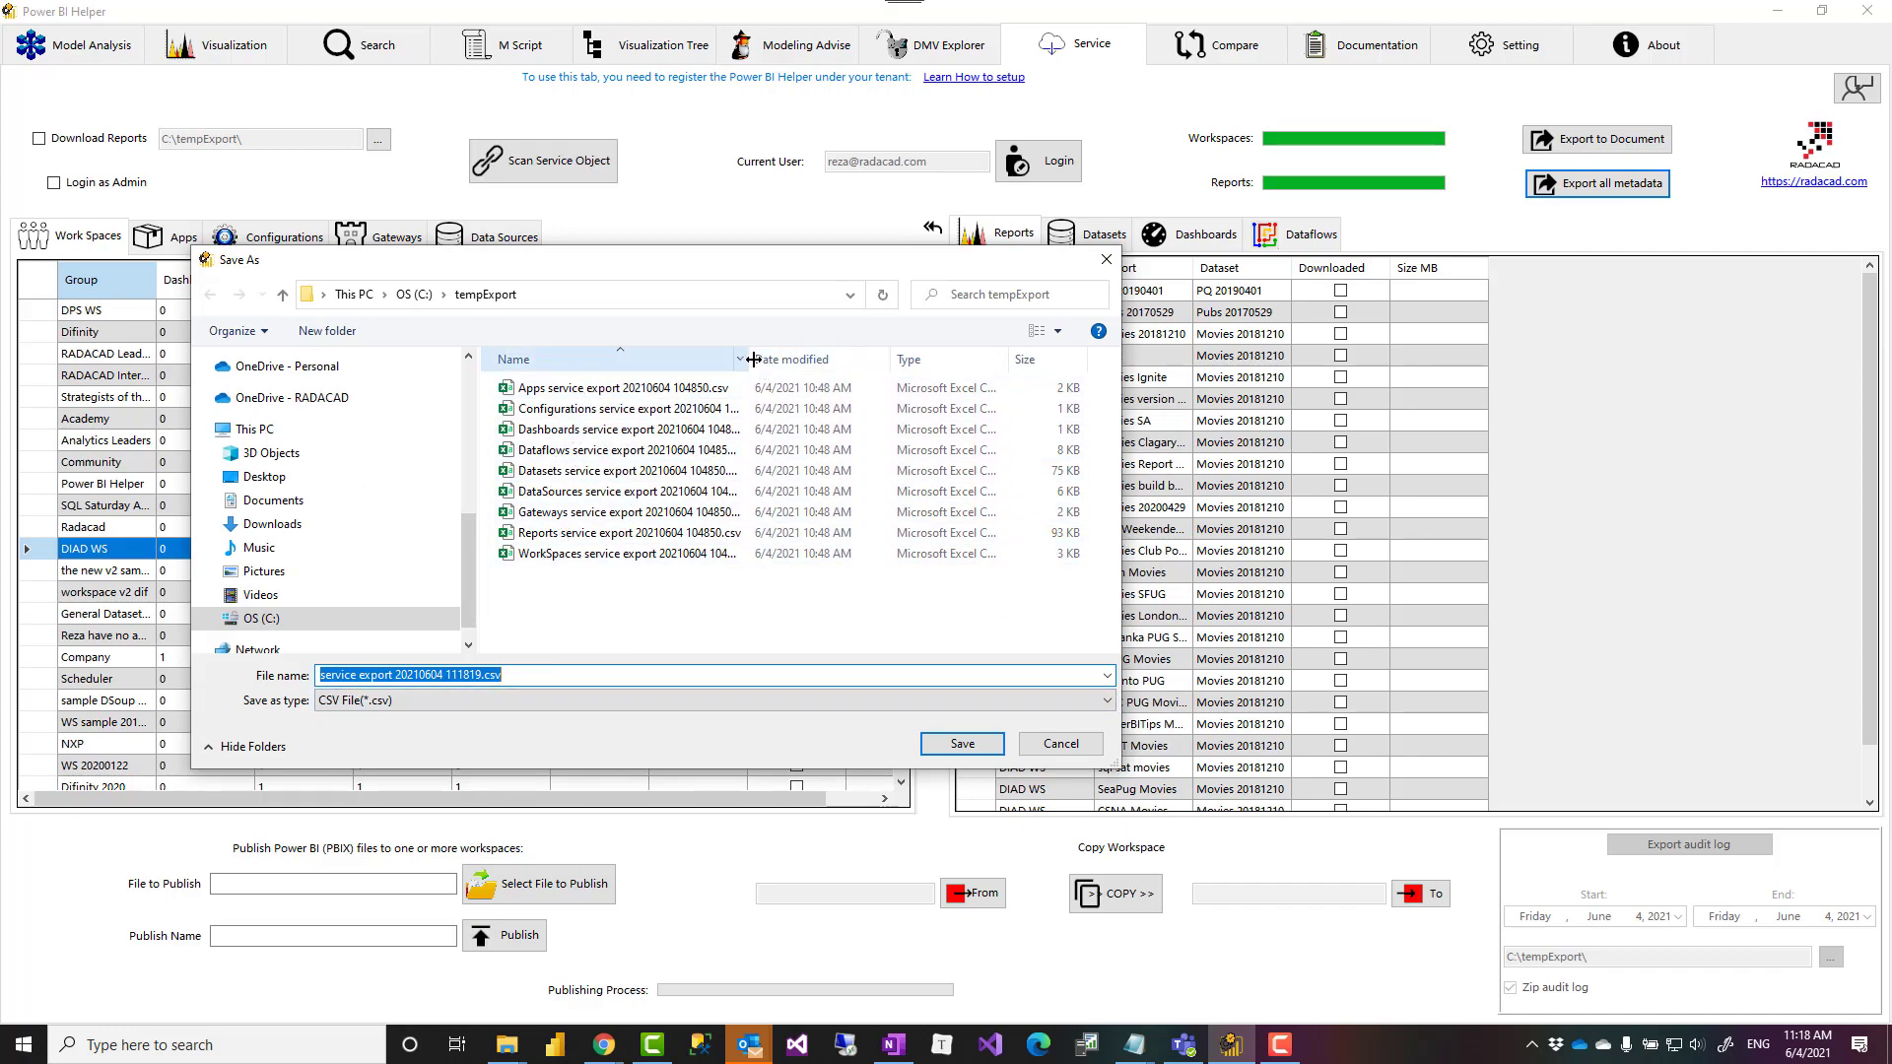
pyautogui.moveTo(754, 360); pyautogui.dragTo(781, 360)
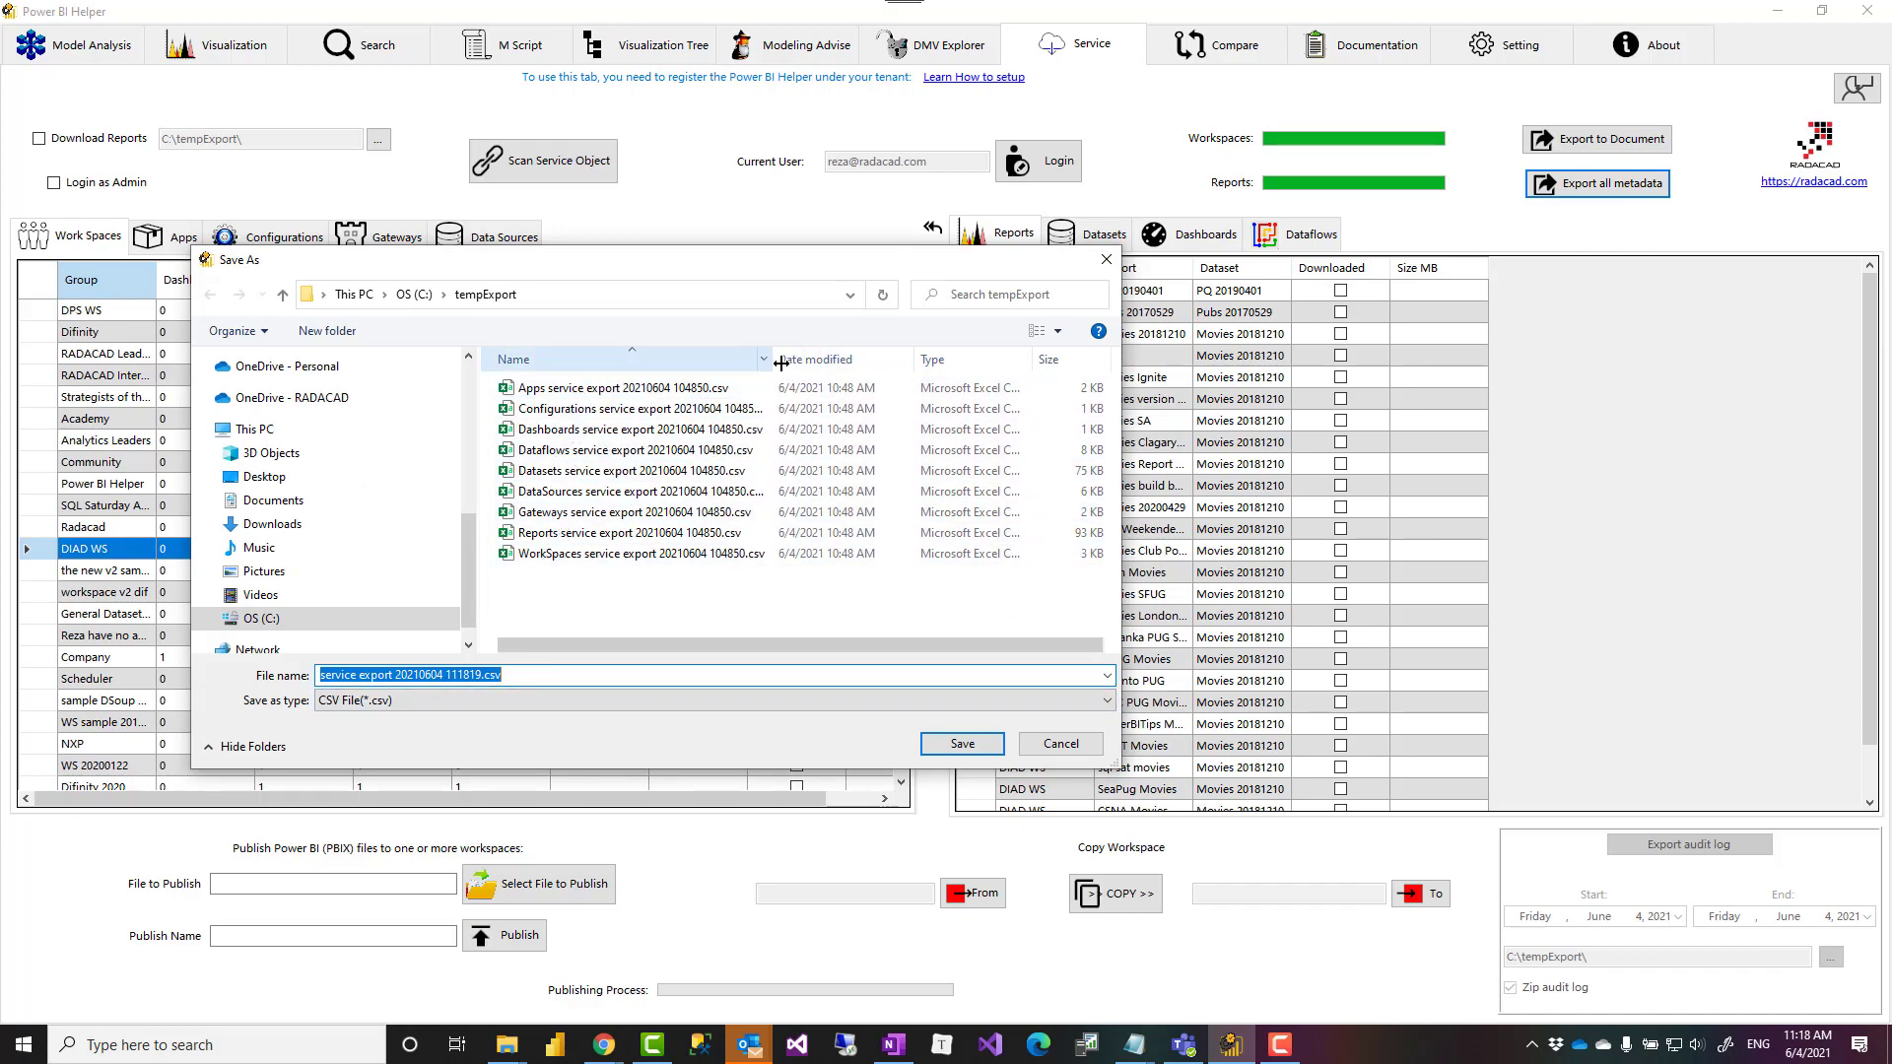
pyautogui.click(1057, 745)
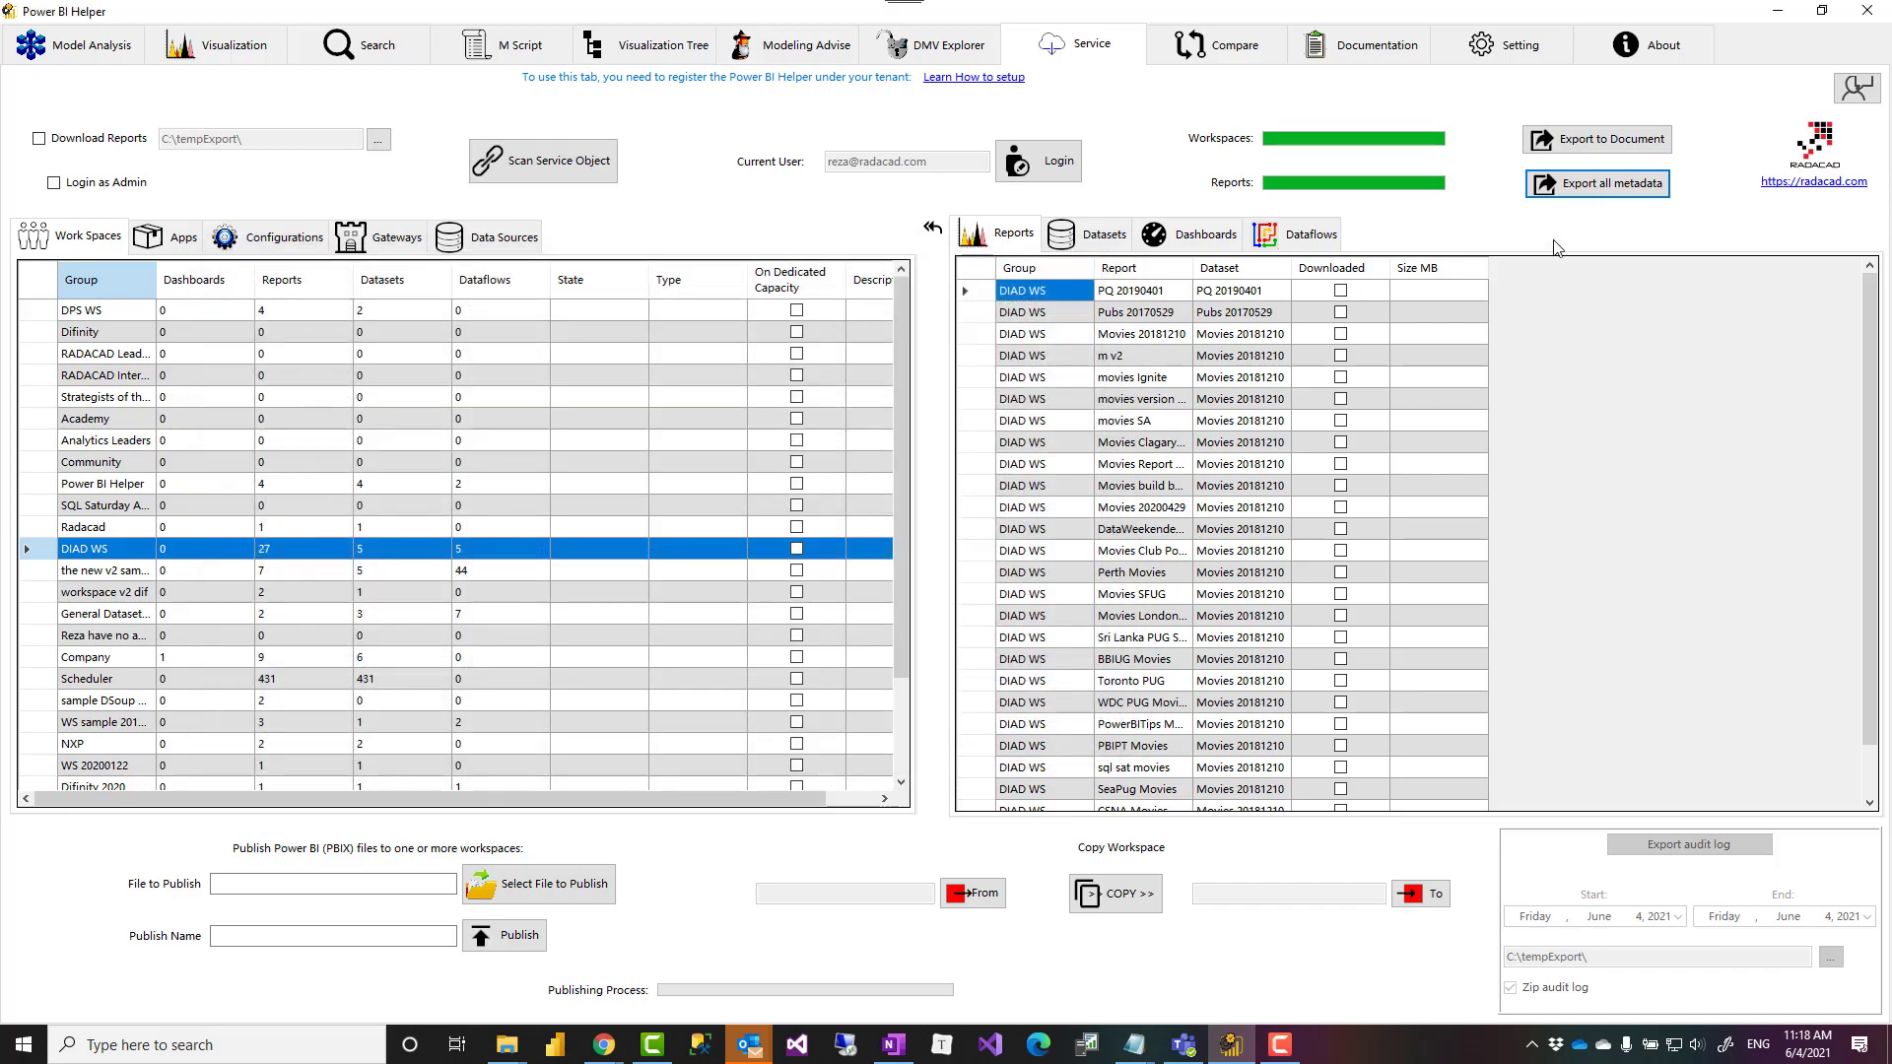